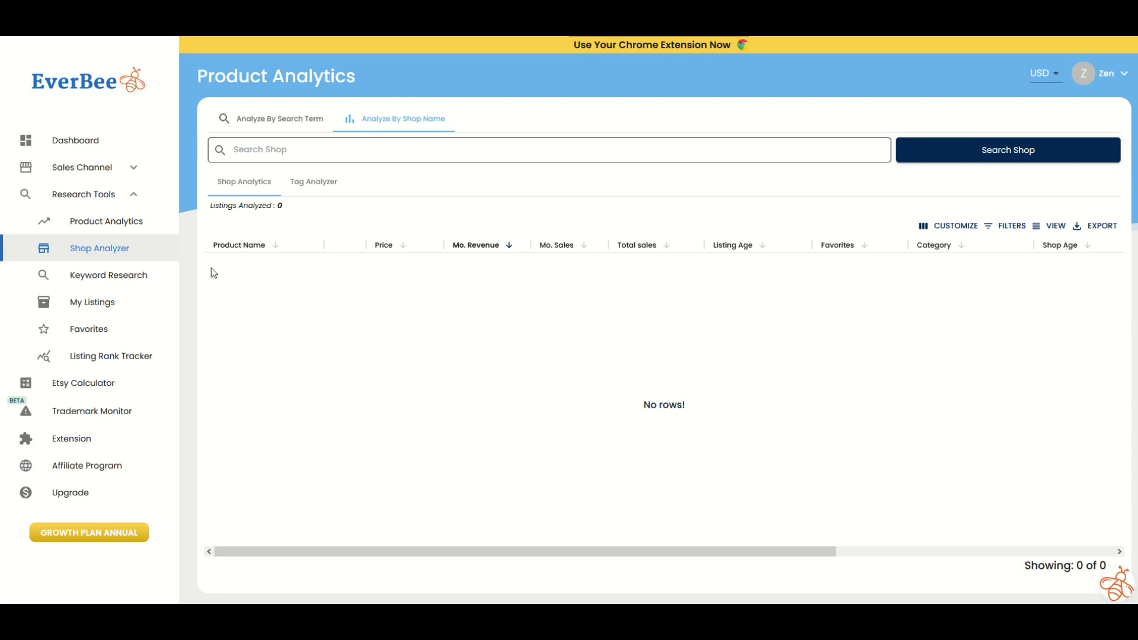
Go back to the EverBee Dashboard with its empty revenue and order metrics.
click(77, 141)
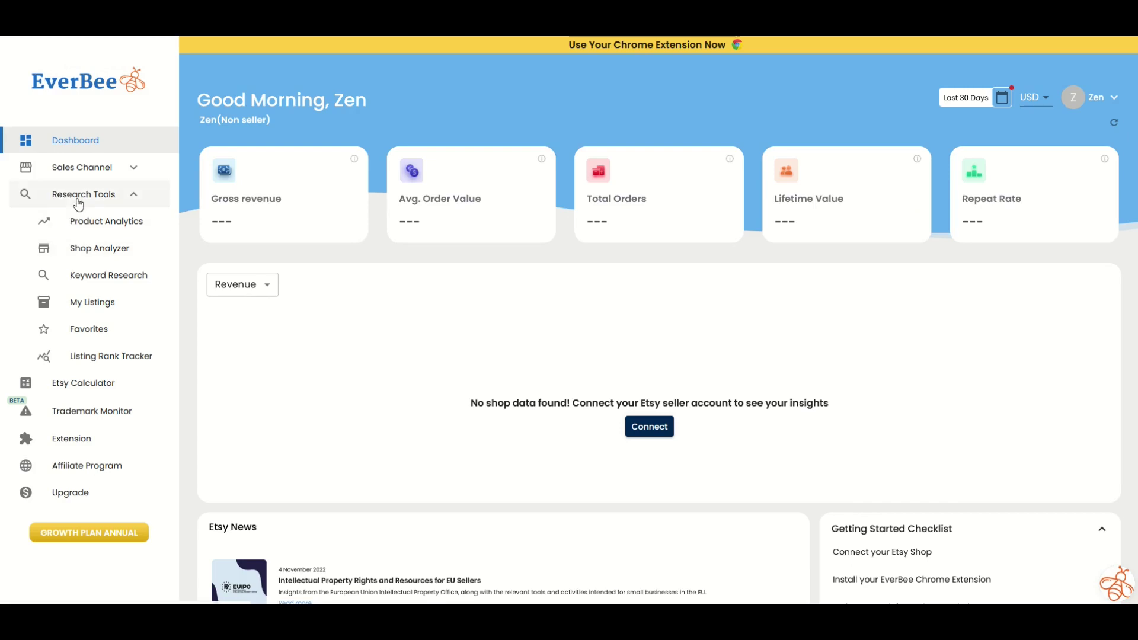
Expand the Research Tools sidebar list to reach Product Analytics.
click(77, 199)
click(80, 202)
click(80, 201)
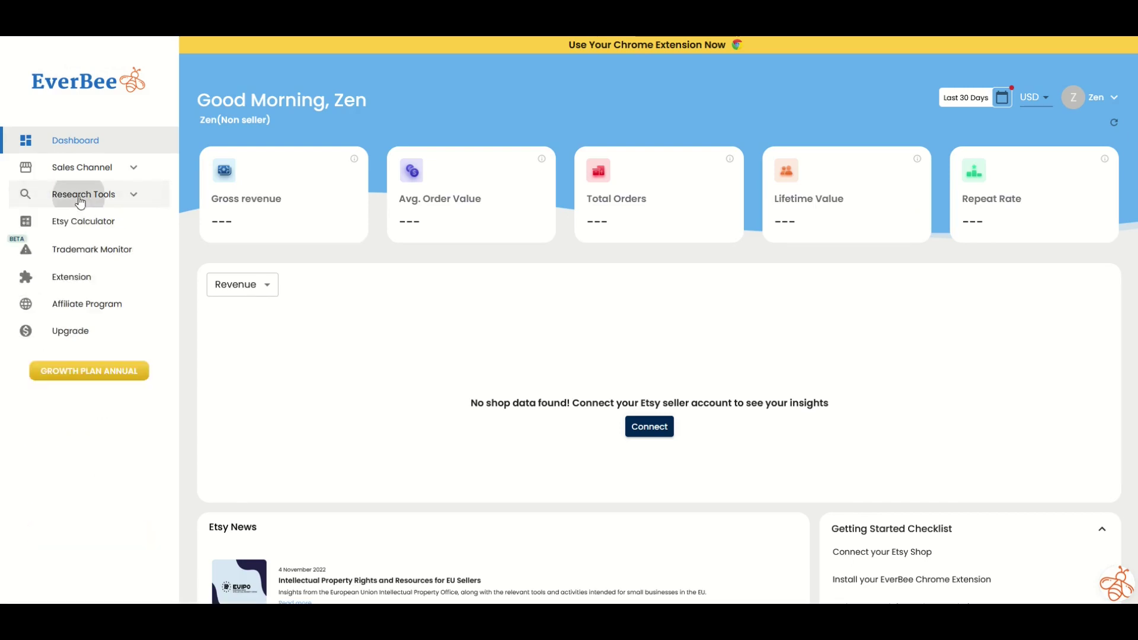
click(80, 201)
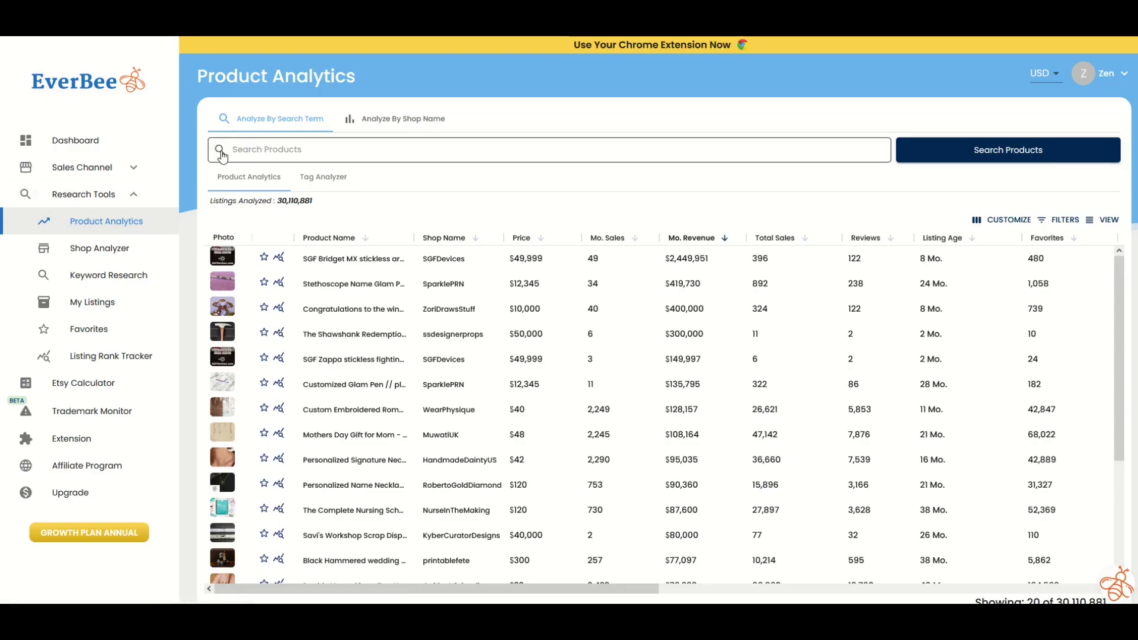
Search Product Analytics for the keyword 'SVG'.
click(324, 144)
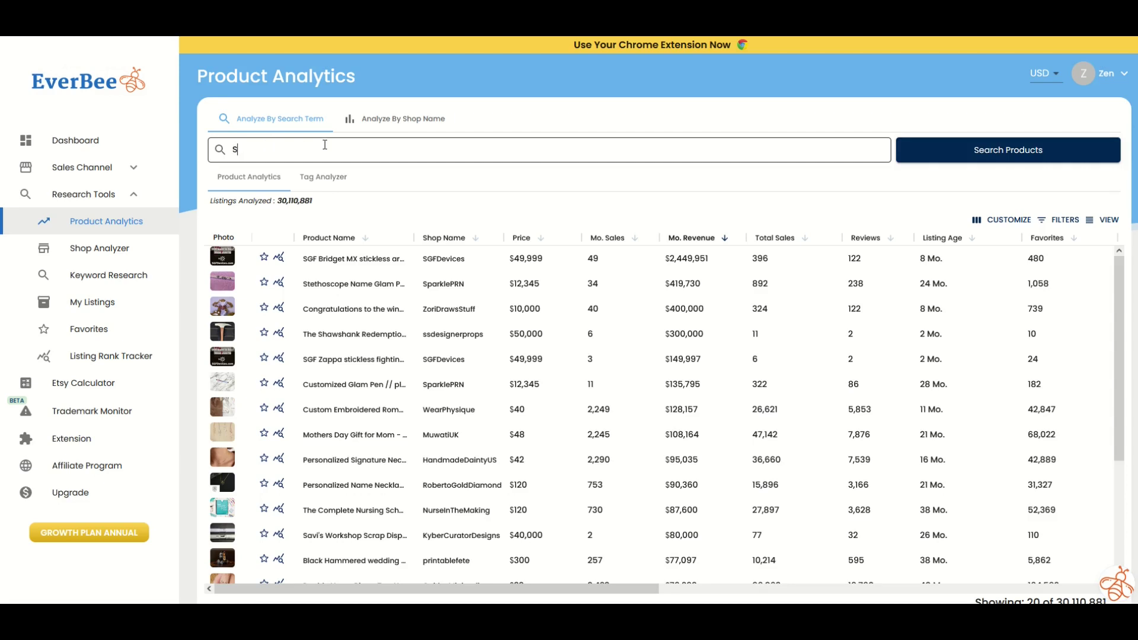
text(SVG)
click(982, 149)
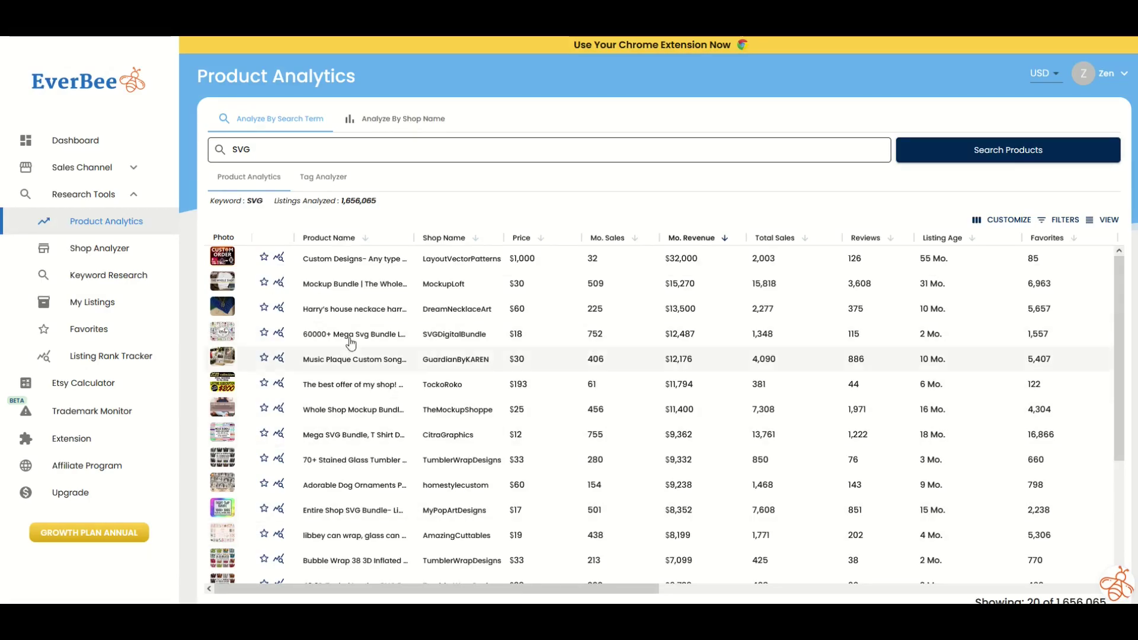
Widen the Product Name column so full listing titles are readable.
mouse_move(217, 313)
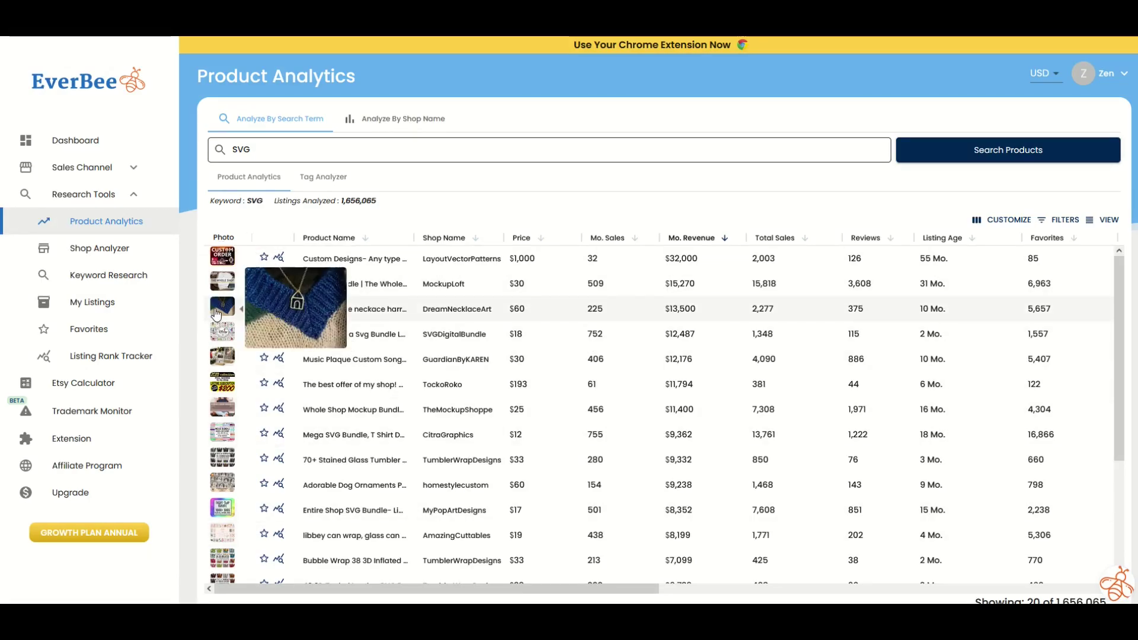
mouse_move(218, 357)
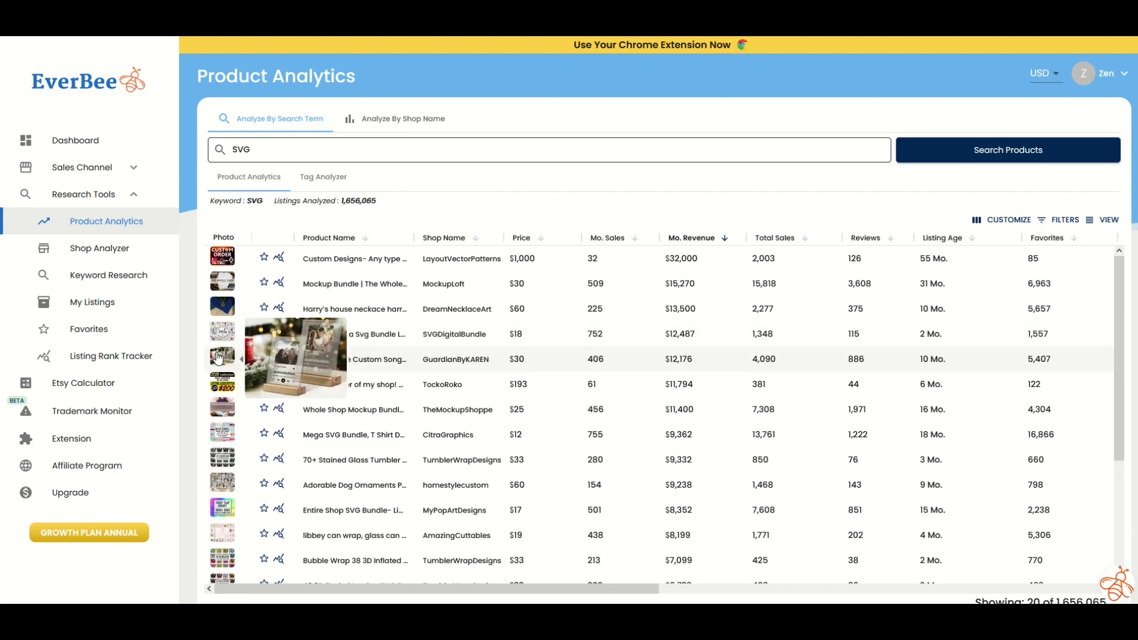
mouse_move(219, 385)
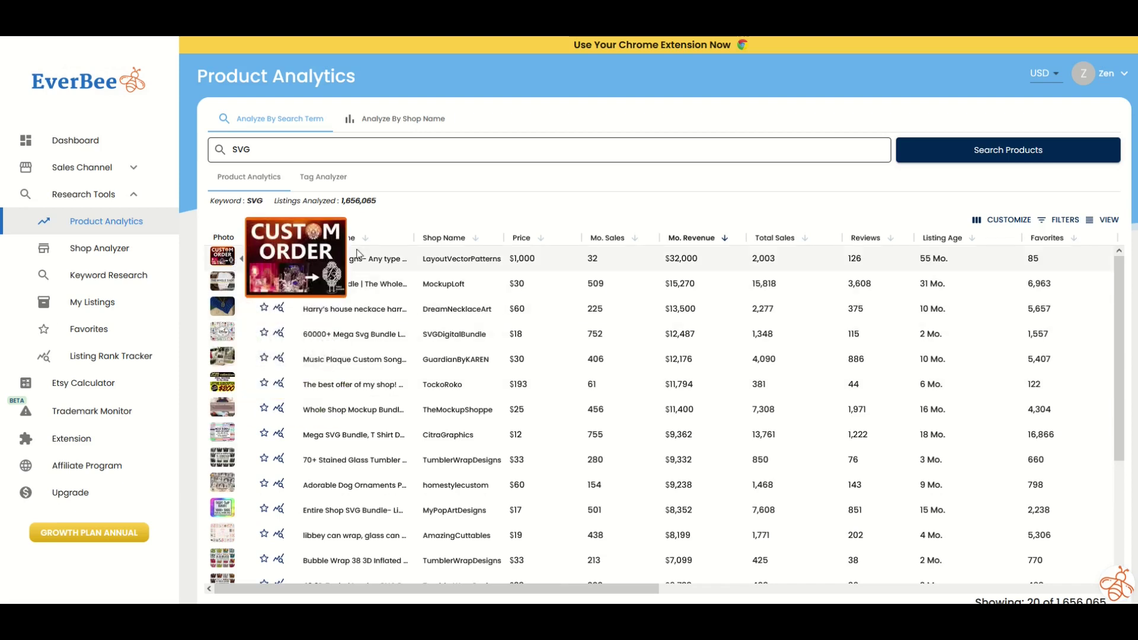
mouse_move(414, 237)
mouse_down()
mouse_move(724, 240)
mouse_move(410, 237)
mouse_up()
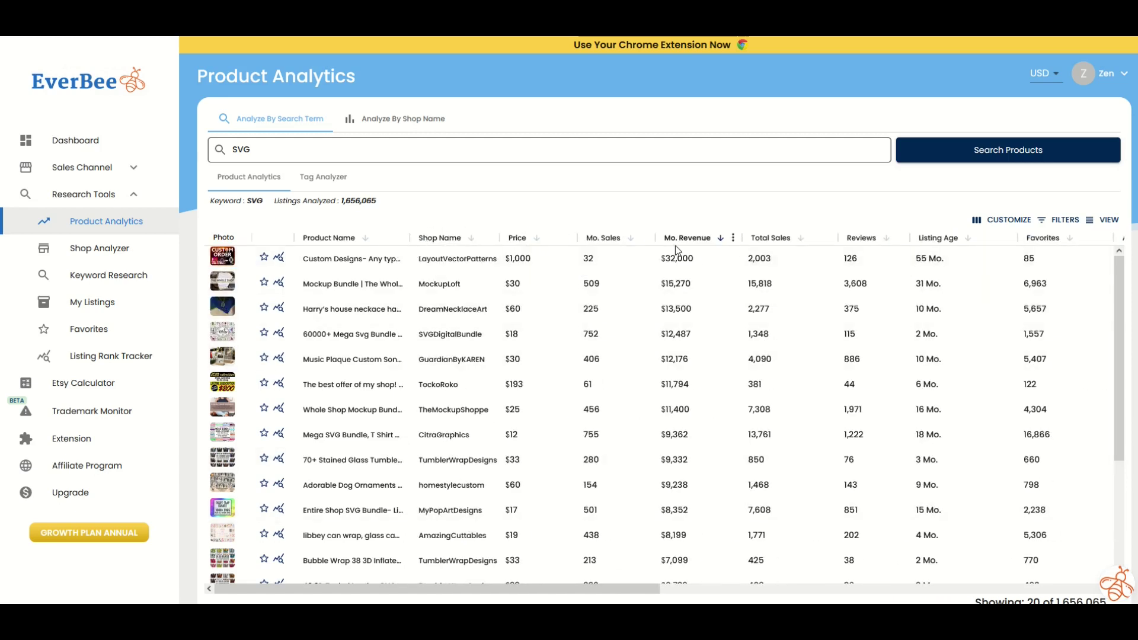
Sort SVG results by Total Sales descending and open the top listing's details (748 monthly sales).
click(800, 240)
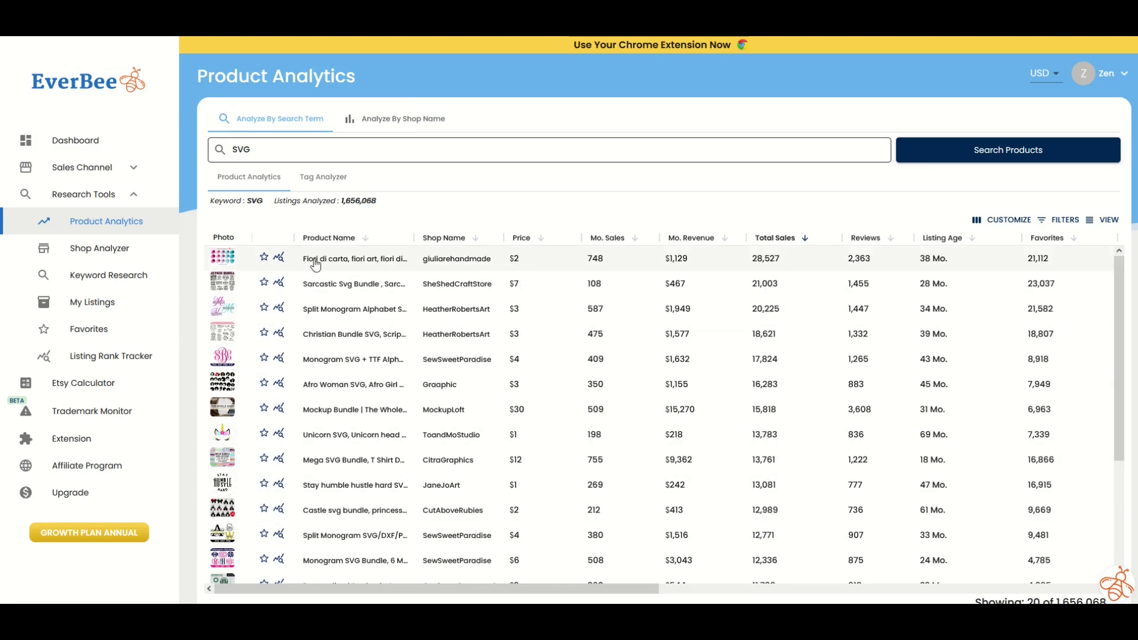
mouse_move(222, 265)
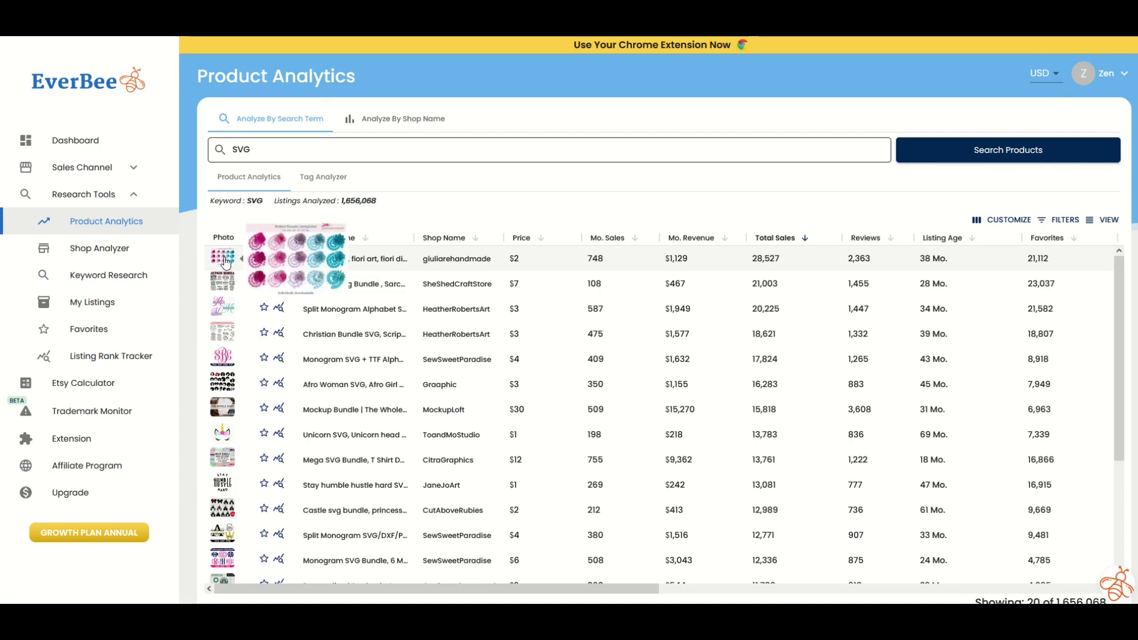
click(224, 257)
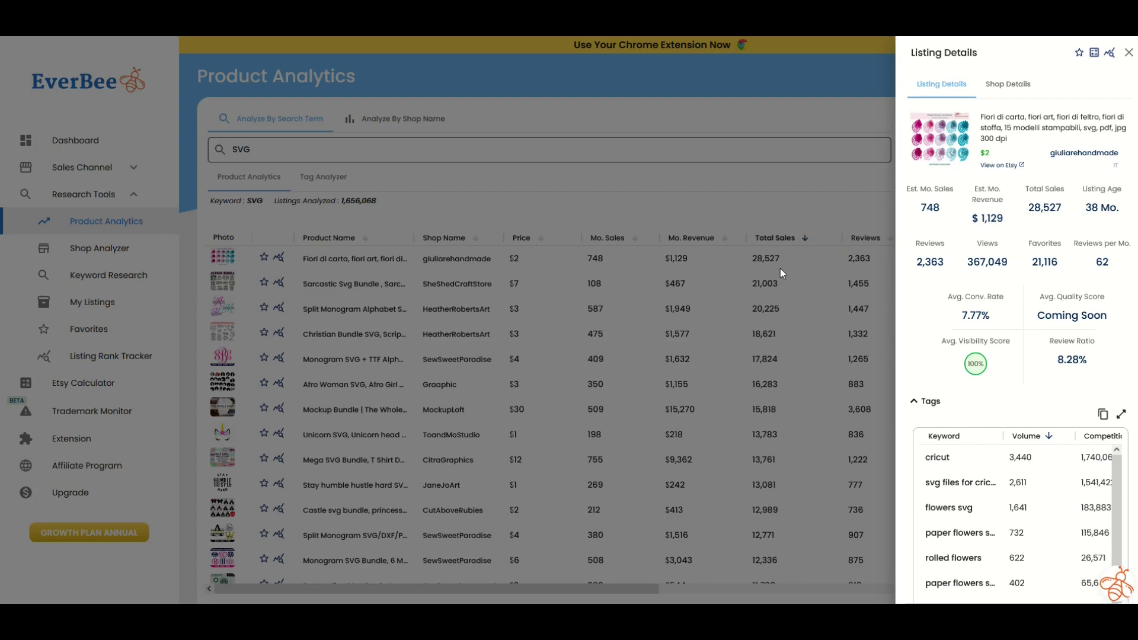
mouse_move(1000, 176)
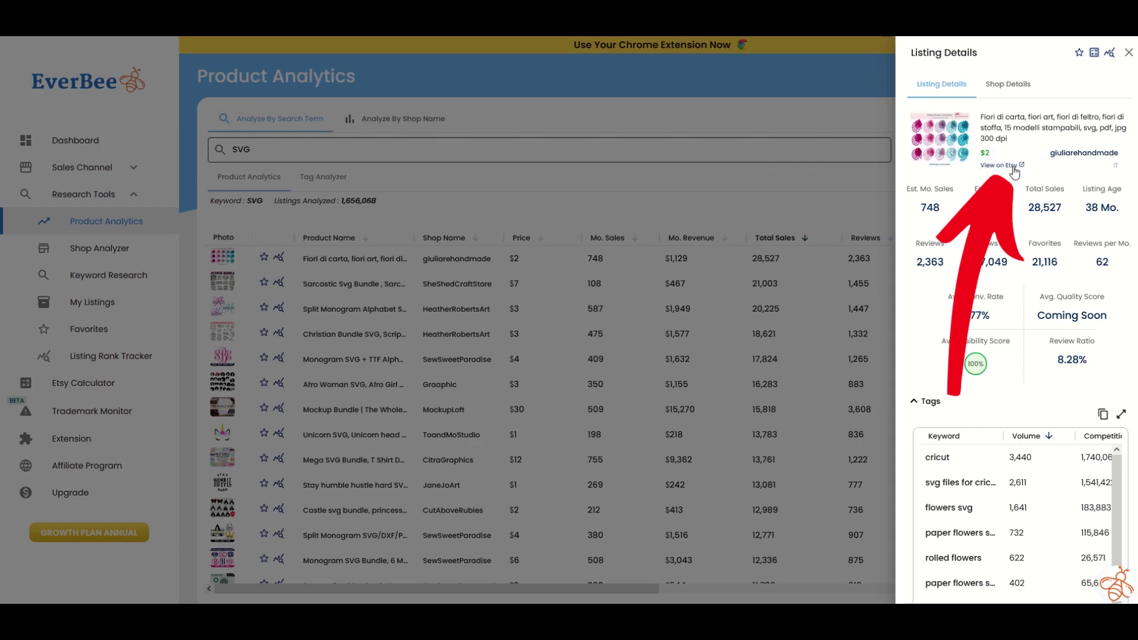
View the top rolled flower templates listing on Etsy and scroll through its page.
click(1015, 166)
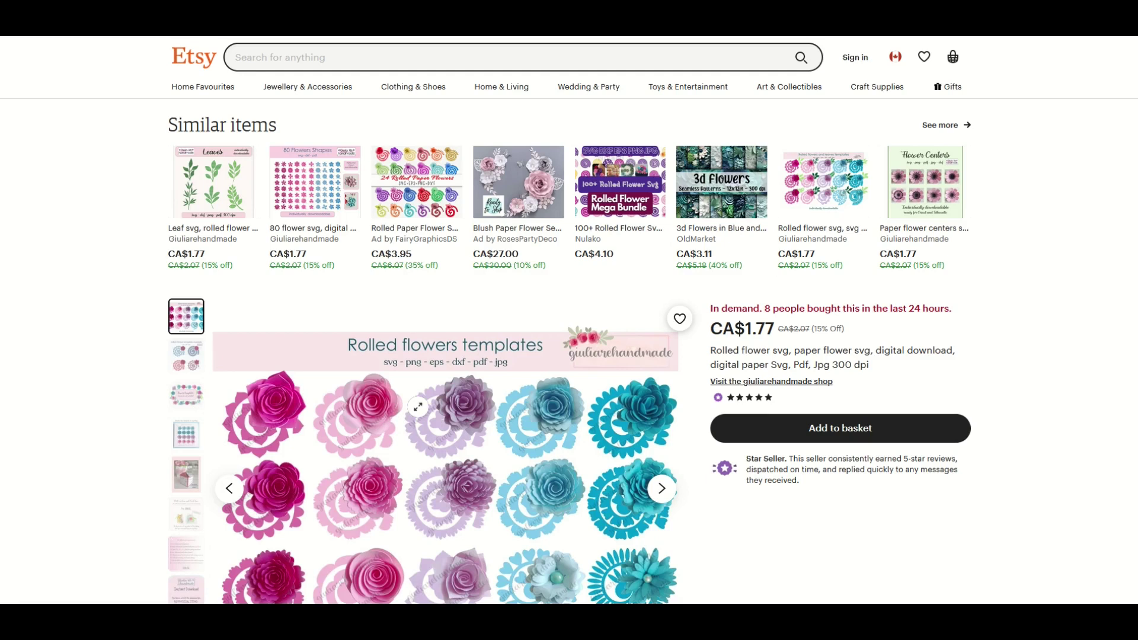
scroll(409, 407, down, 2)
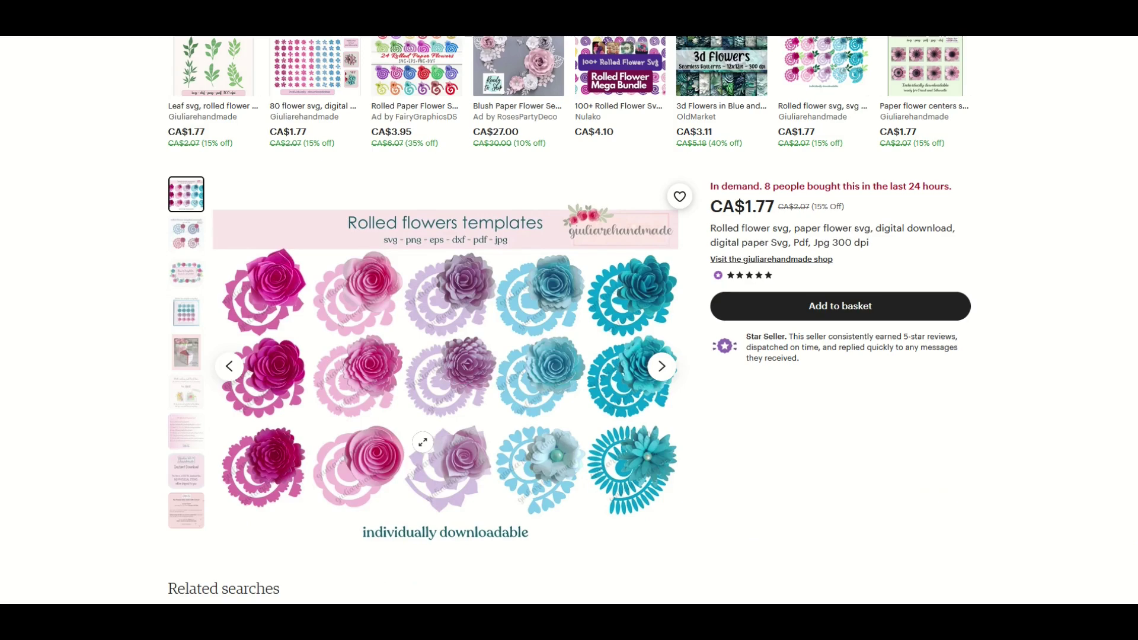
scroll(423, 441, up, 2)
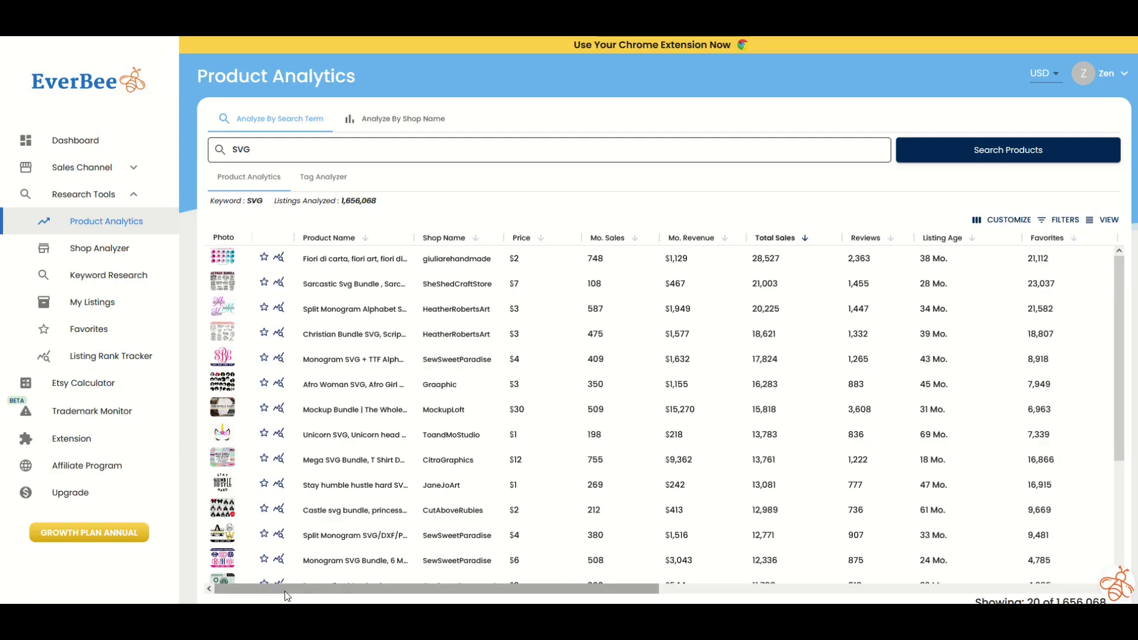
drag(288, 593, 732, 604)
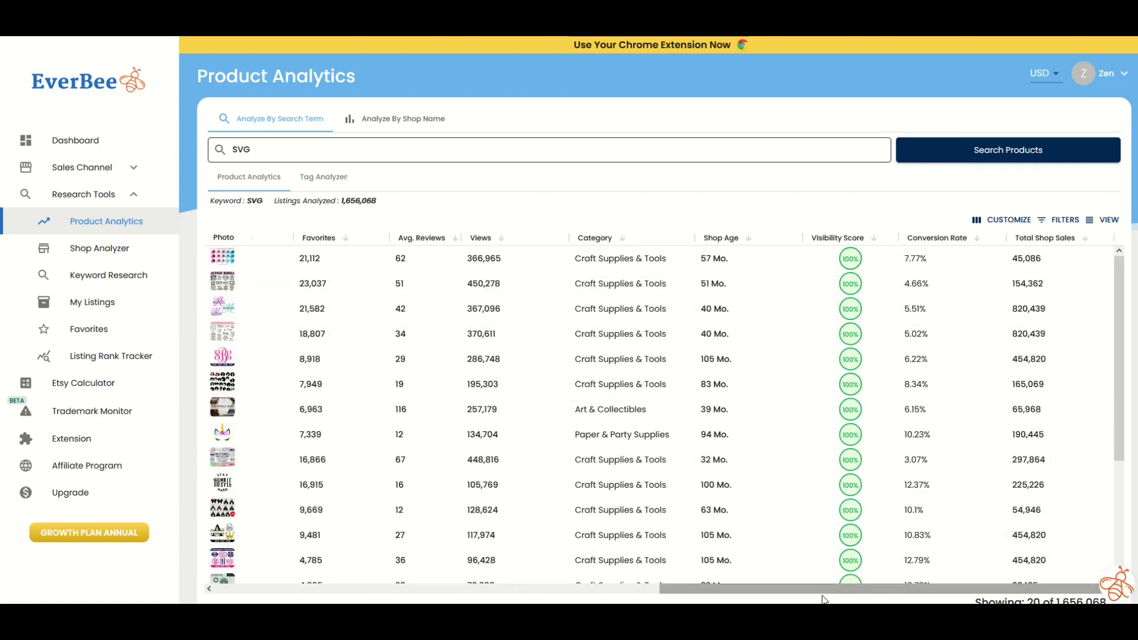
drag(769, 602, 272, 600)
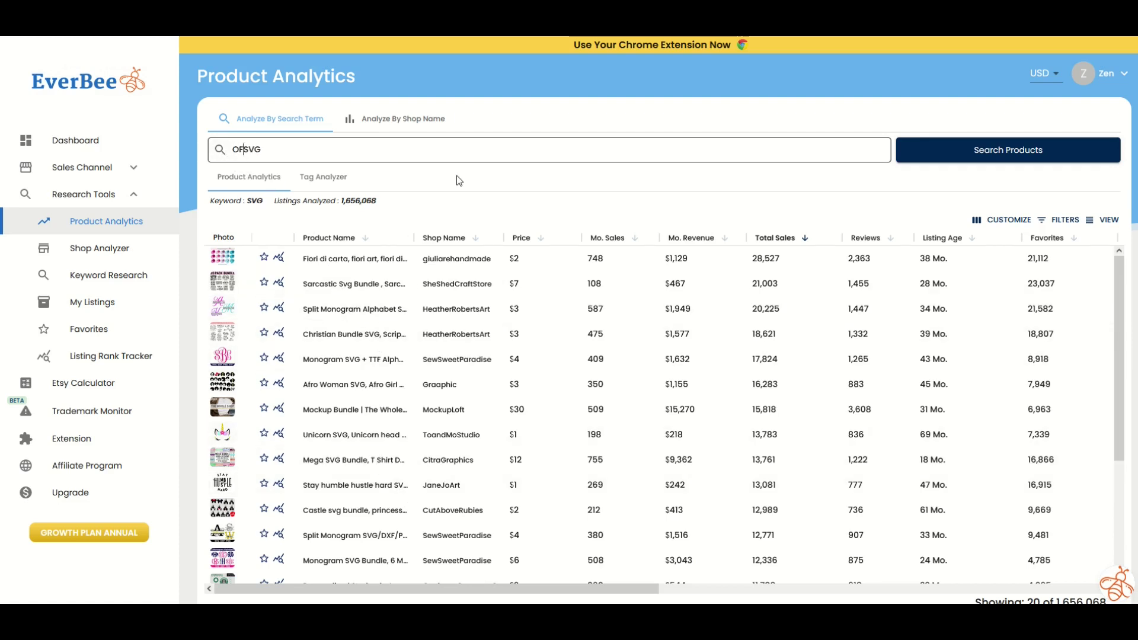
Search 'OFFICE SVG' and rank results by Total Sales, highest first (top at 2,875).
key(Return)
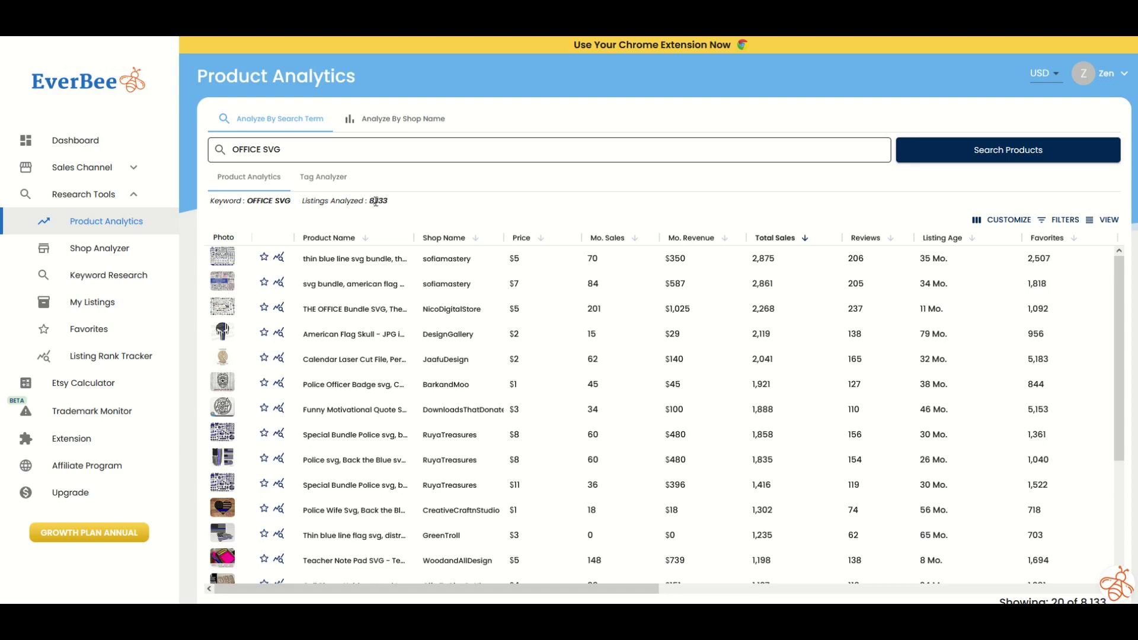
click(410, 208)
click(806, 239)
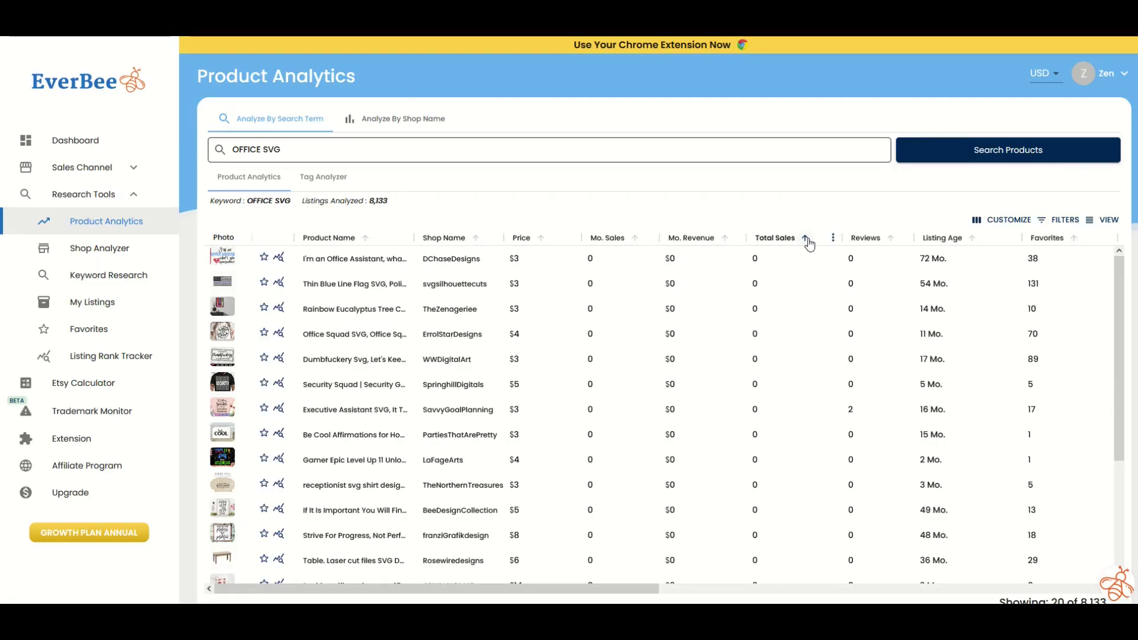
click(806, 239)
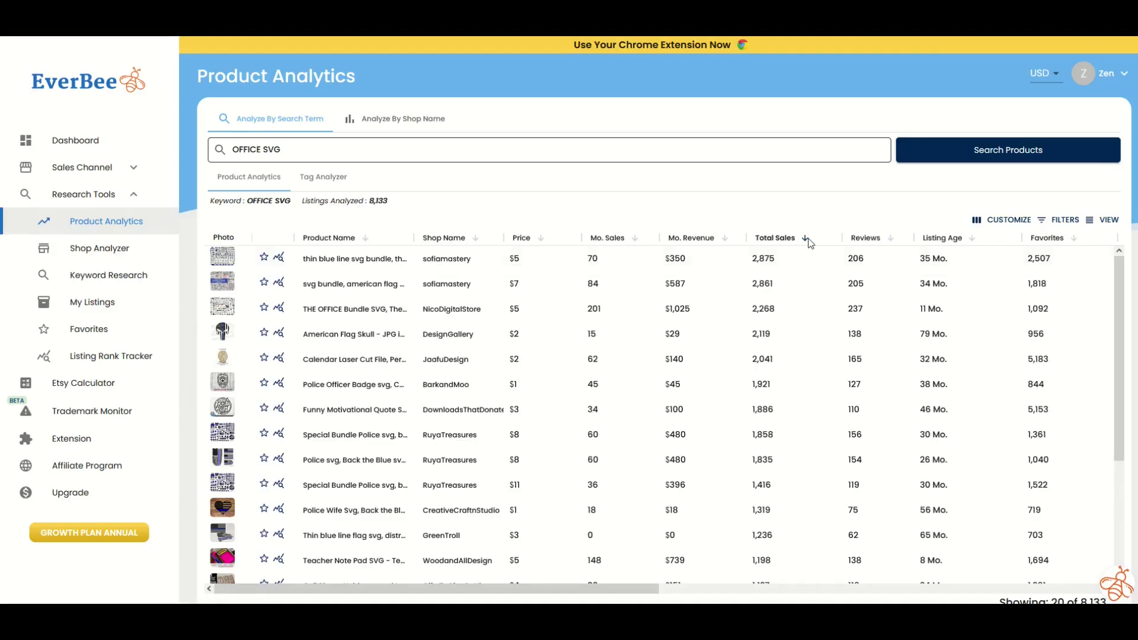
mouse_move(223, 407)
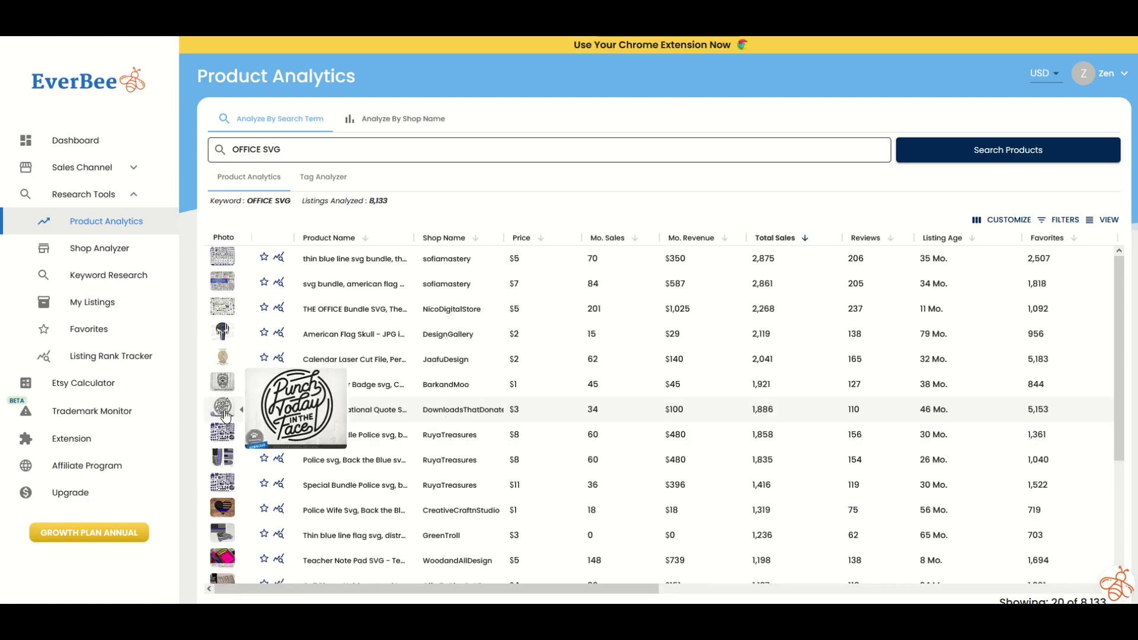
Open the Funny Motivational Quote SVG listing details and review its sales, revenue and tags.
click(225, 415)
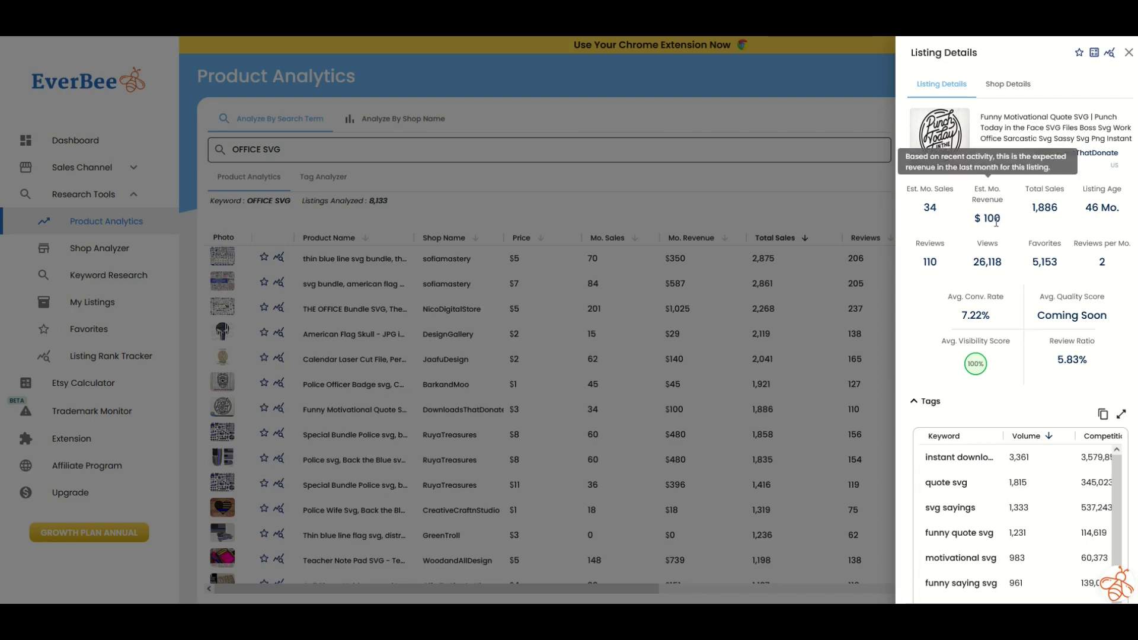
mouse_move(932, 224)
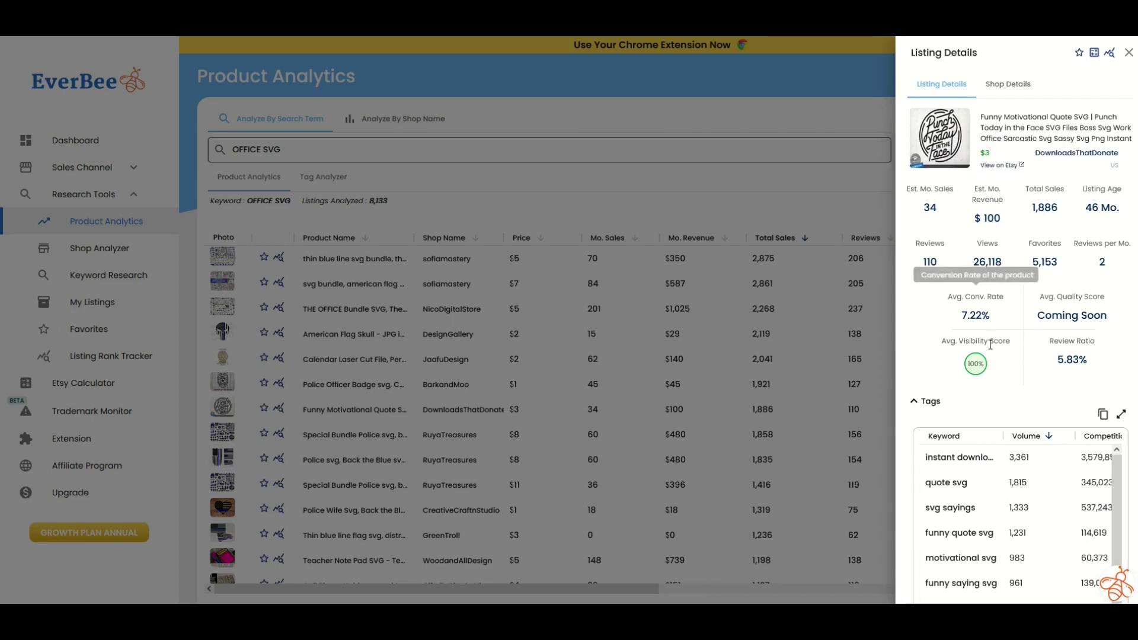
scroll(978, 356, down, 4)
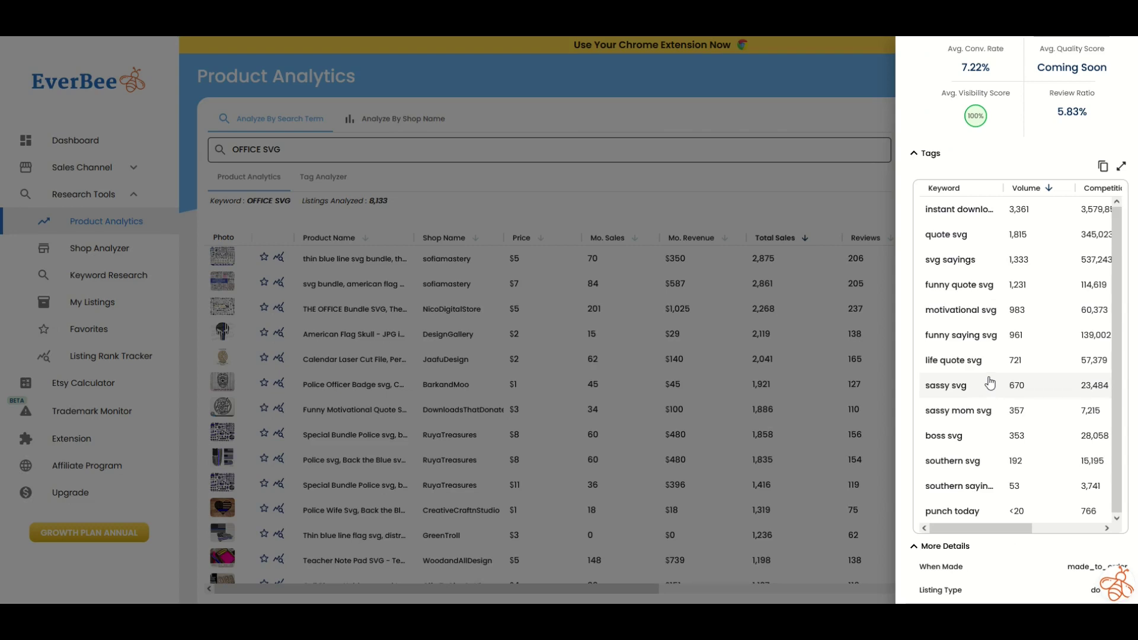
scroll(1008, 308, up, 4)
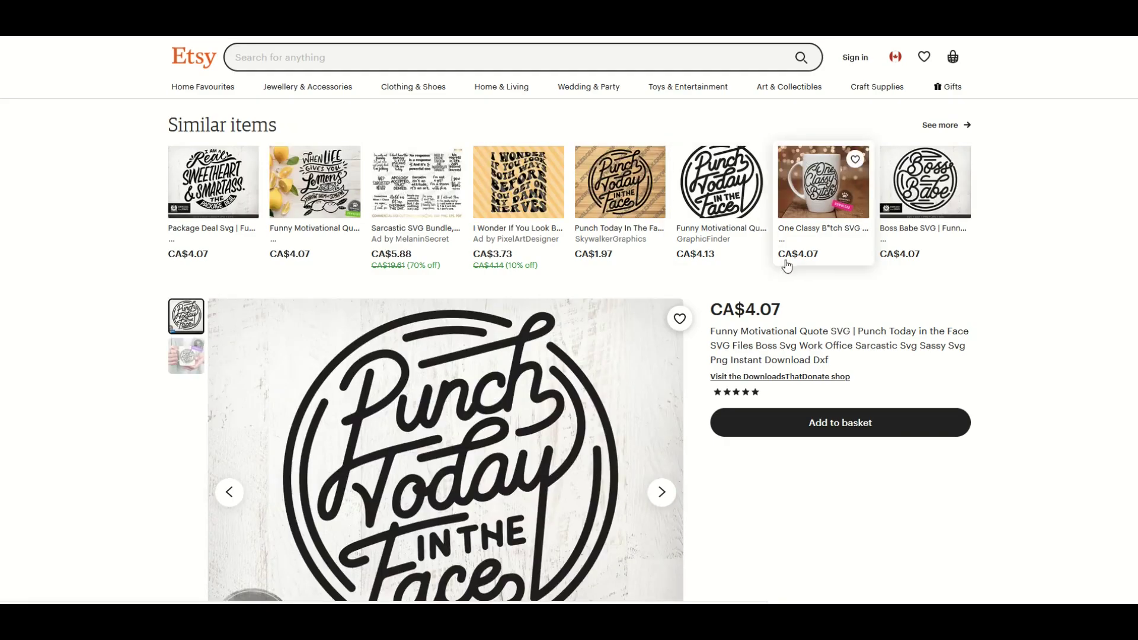
Scroll the Punch Today listing and go to the DownloadsThatDonate shop page.
scroll(113, 234, down, 3)
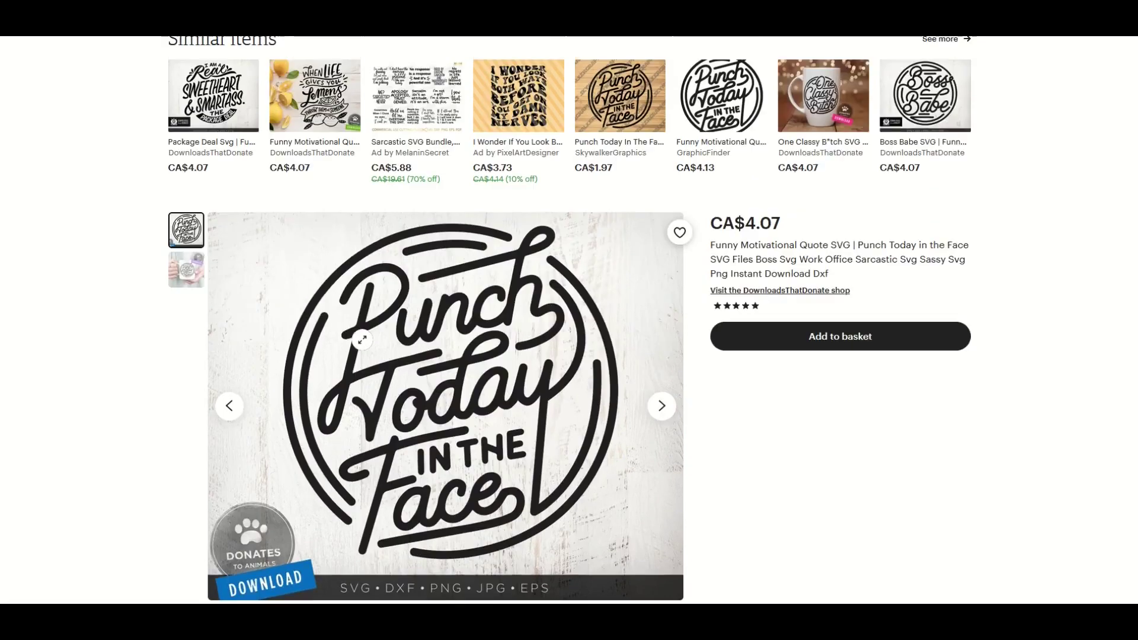
scroll(361, 339, up, 1)
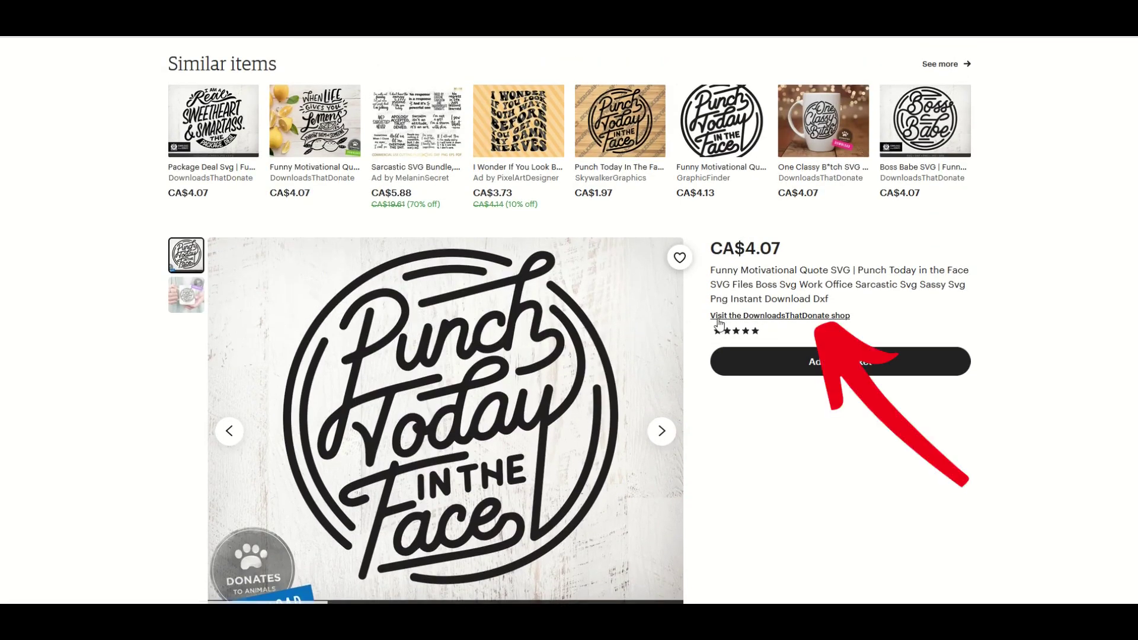
click(764, 316)
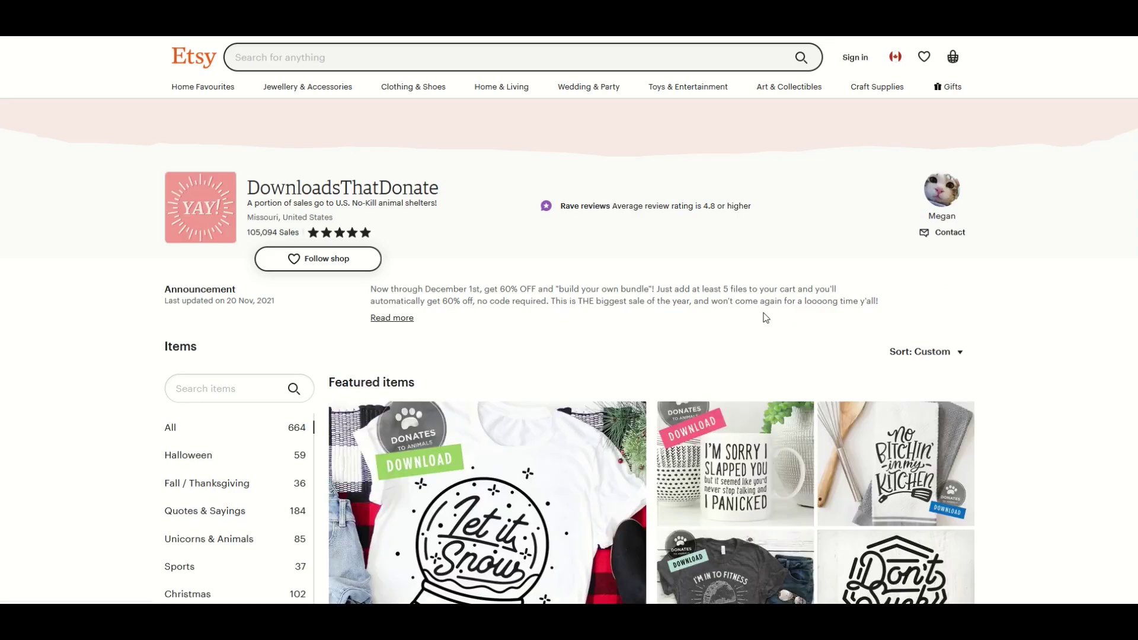
Copy the shop name 'DownloadsThatDonate'.
drag(249, 187, 439, 190)
right_click(430, 199)
click(435, 204)
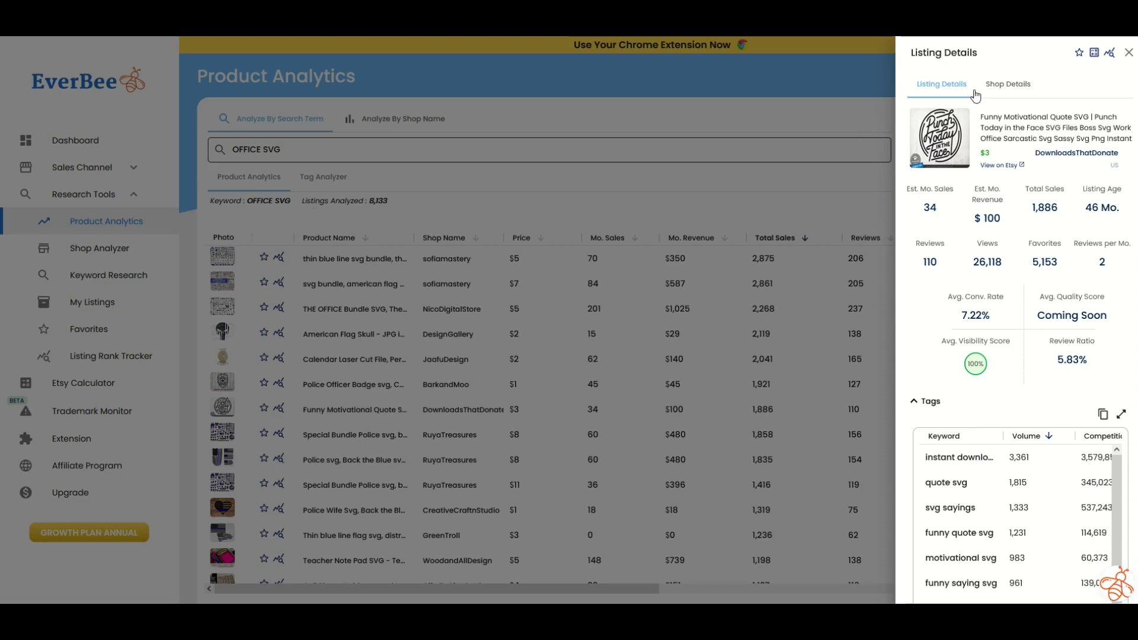
Analyze the DownloadsThatDonate shop by pasting its name into Shop Analyzer.
key(Escape)
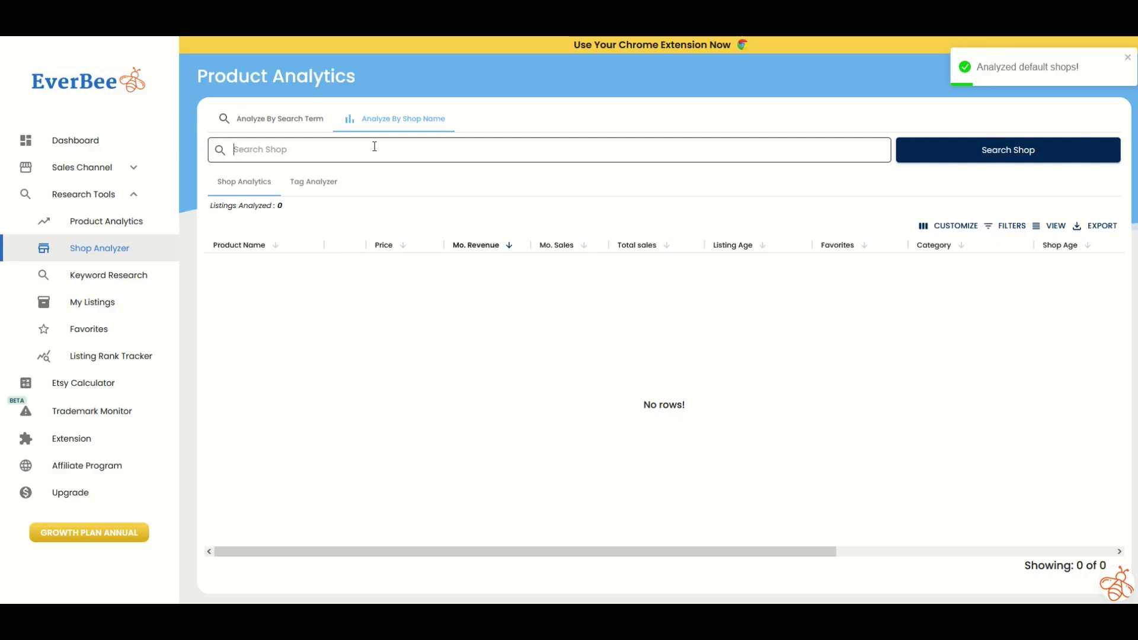
click(374, 147)
key(ctrl+v)
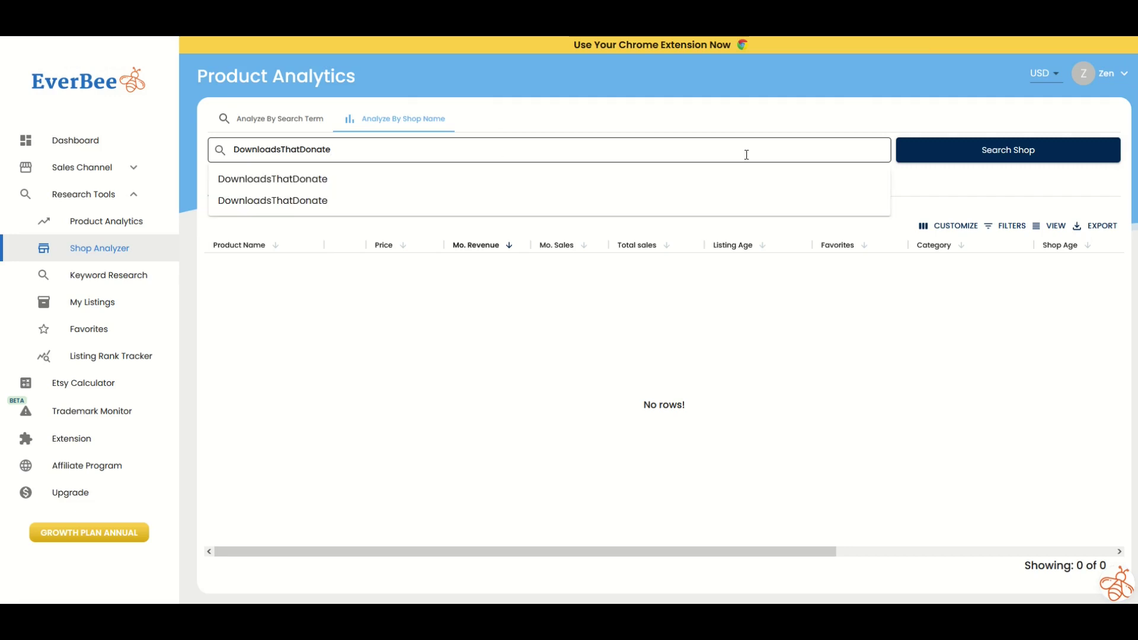
click(986, 157)
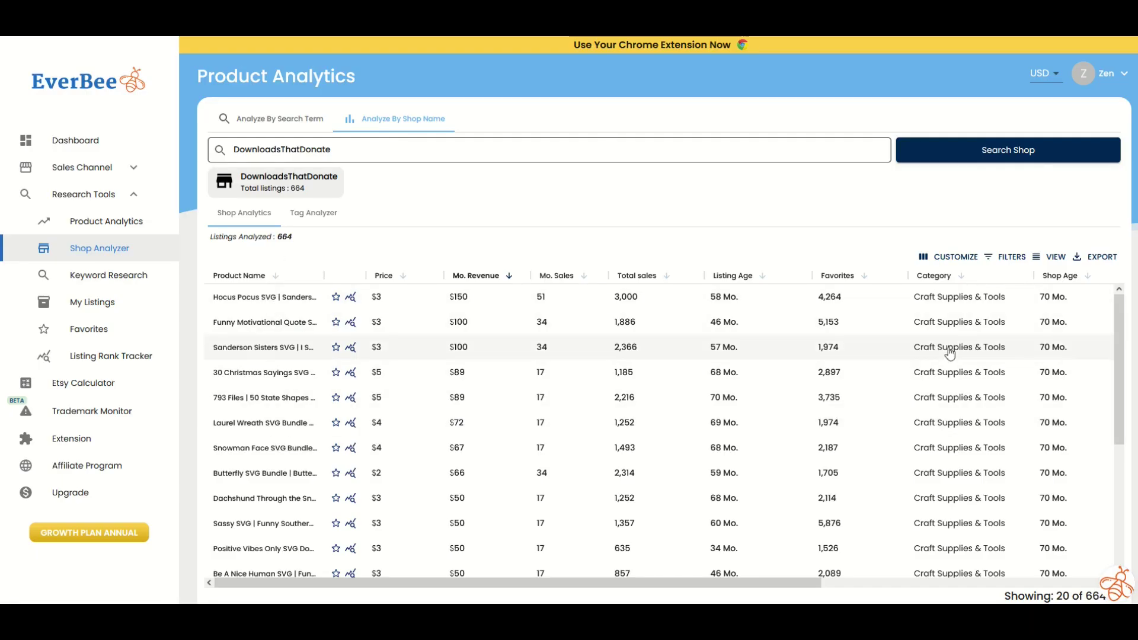
Browse the 664-listing shop results table and export it to e-mail.
drag(1114, 322, 1107, 450)
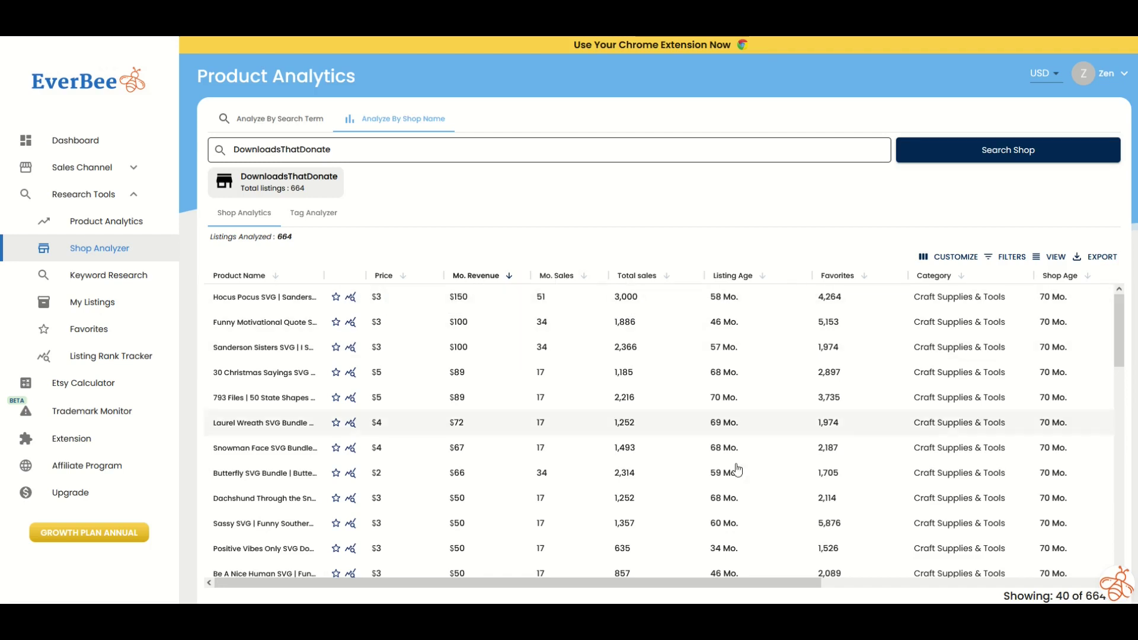
drag(719, 584, 1003, 600)
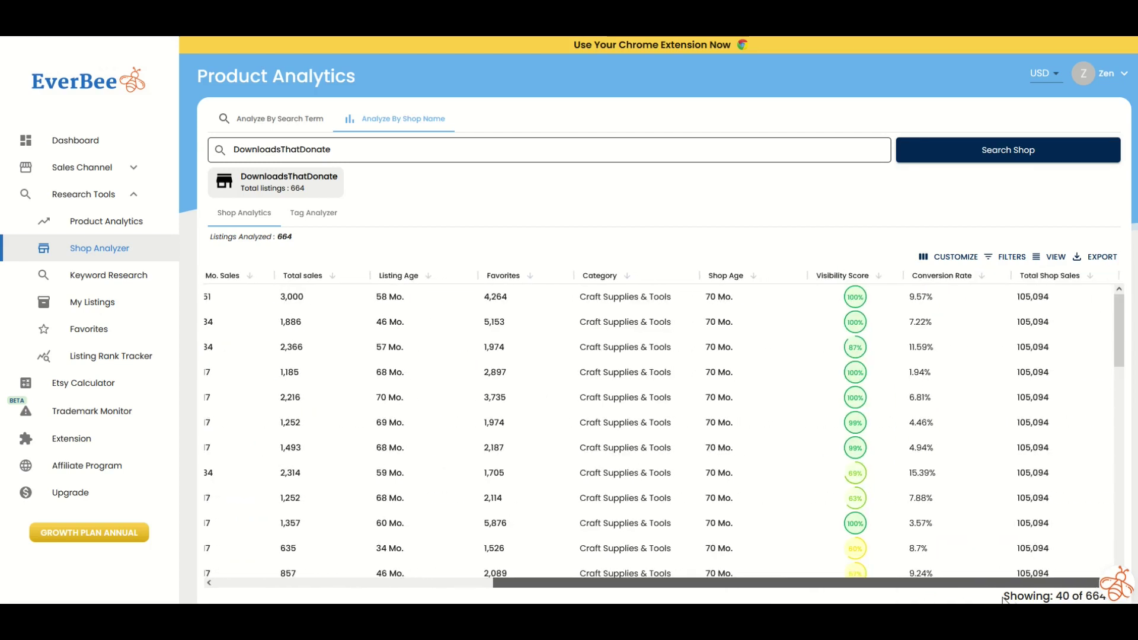
scroll(849, 386, down, 4)
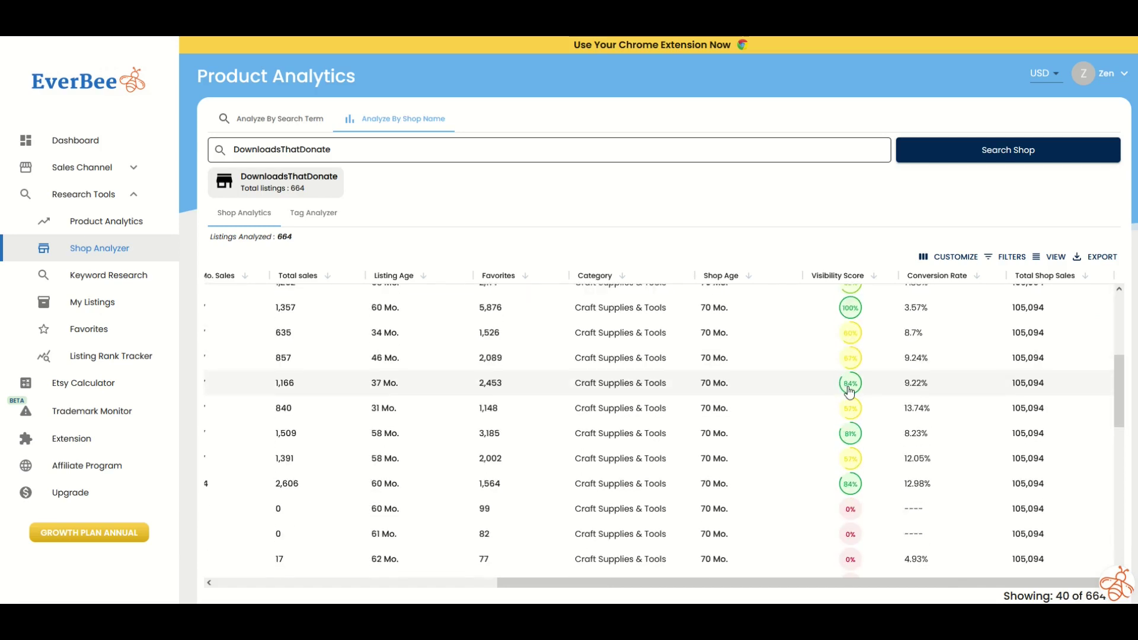
scroll(910, 384, up, 5)
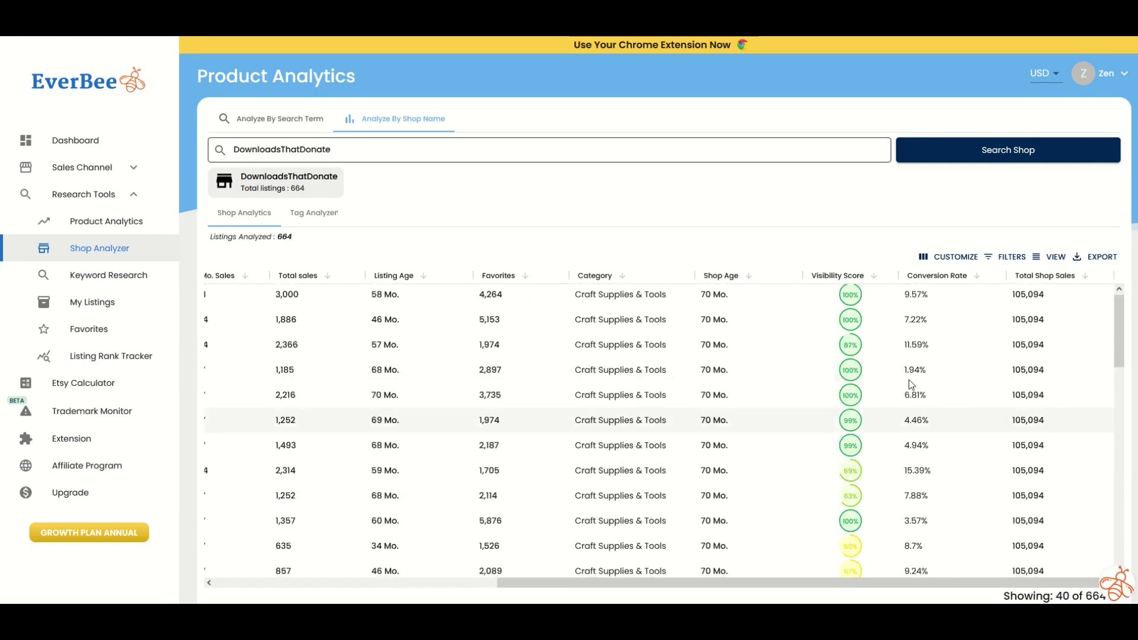
drag(791, 584, 508, 592)
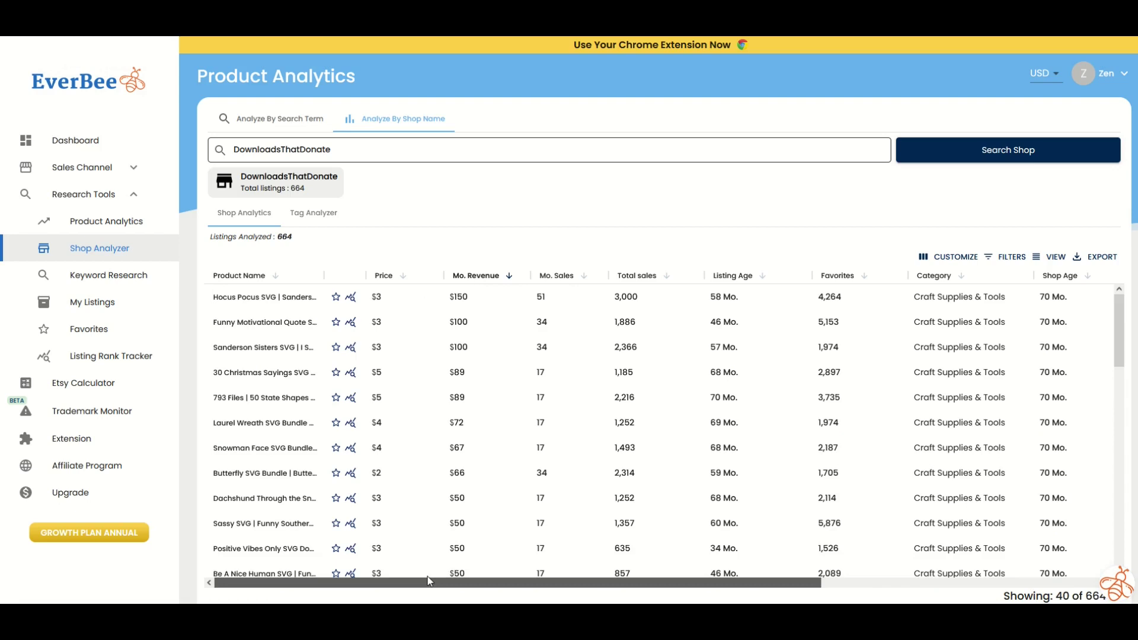
scroll(996, 303, right, 5)
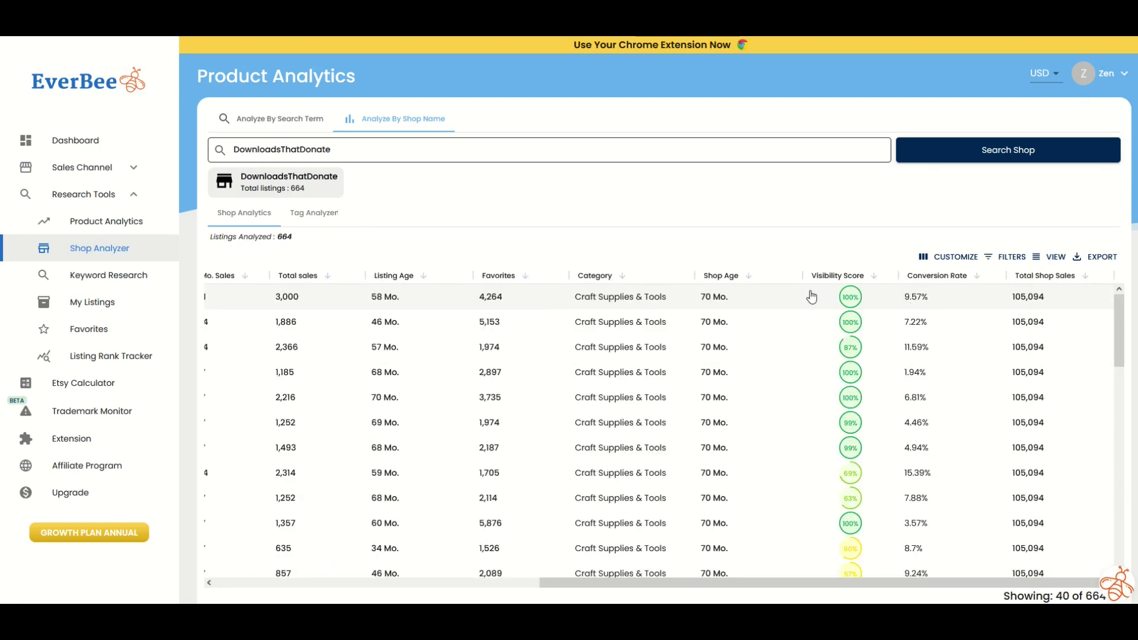
click(1091, 260)
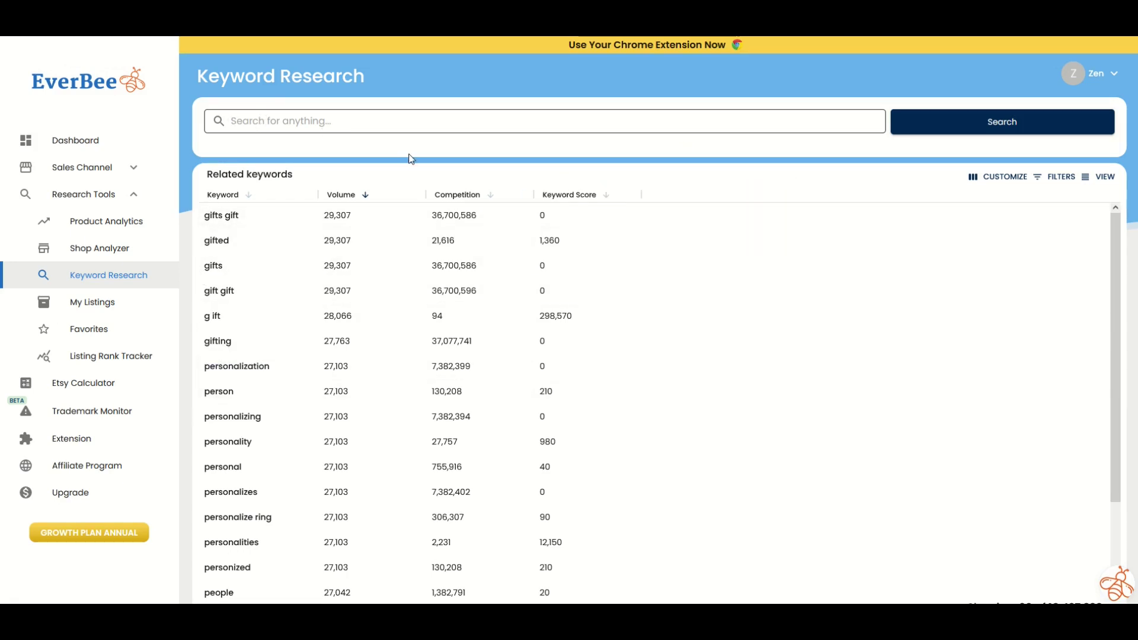
Look up the keyword 'wedding gift' in Keyword Research.
text(WEDDING GIFT)
click(958, 118)
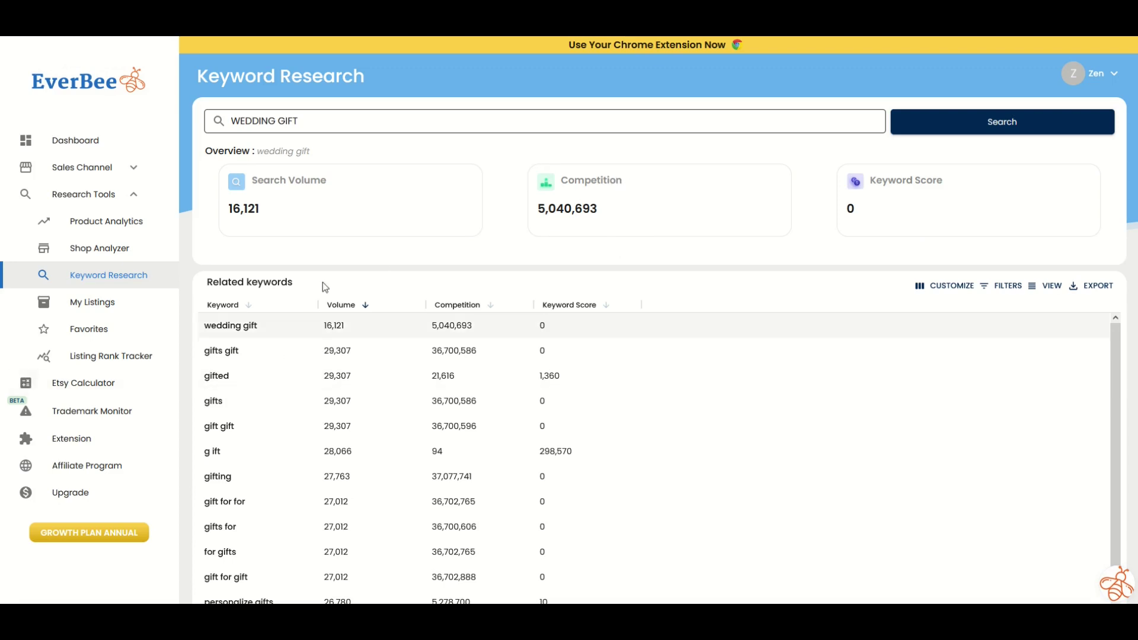
triple_click(321, 121)
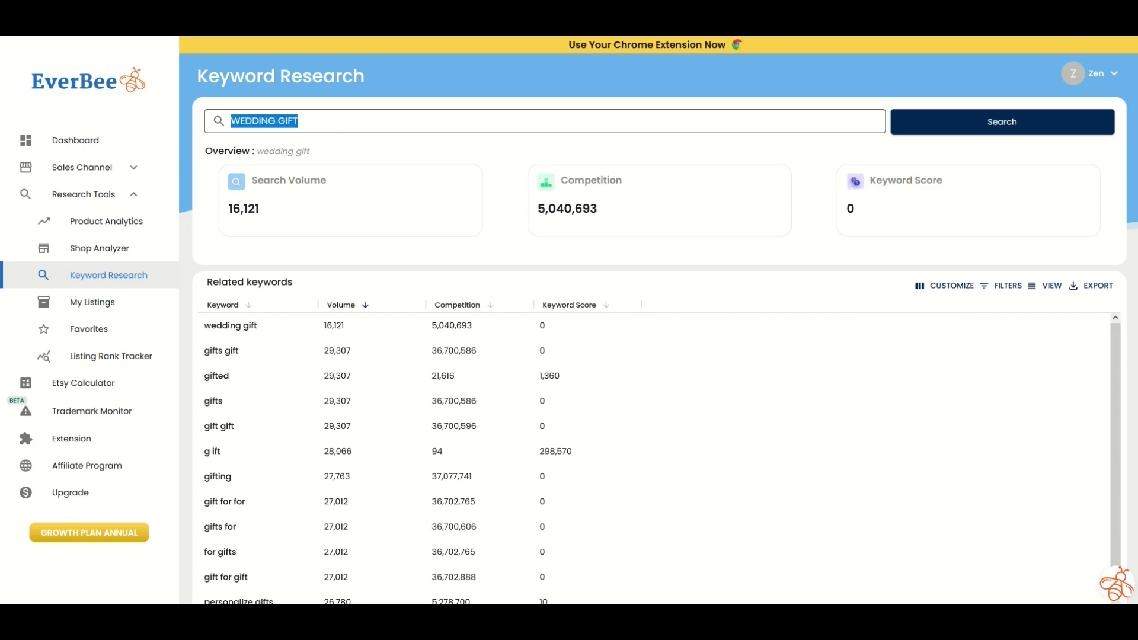
text(PLUMBER SVG)
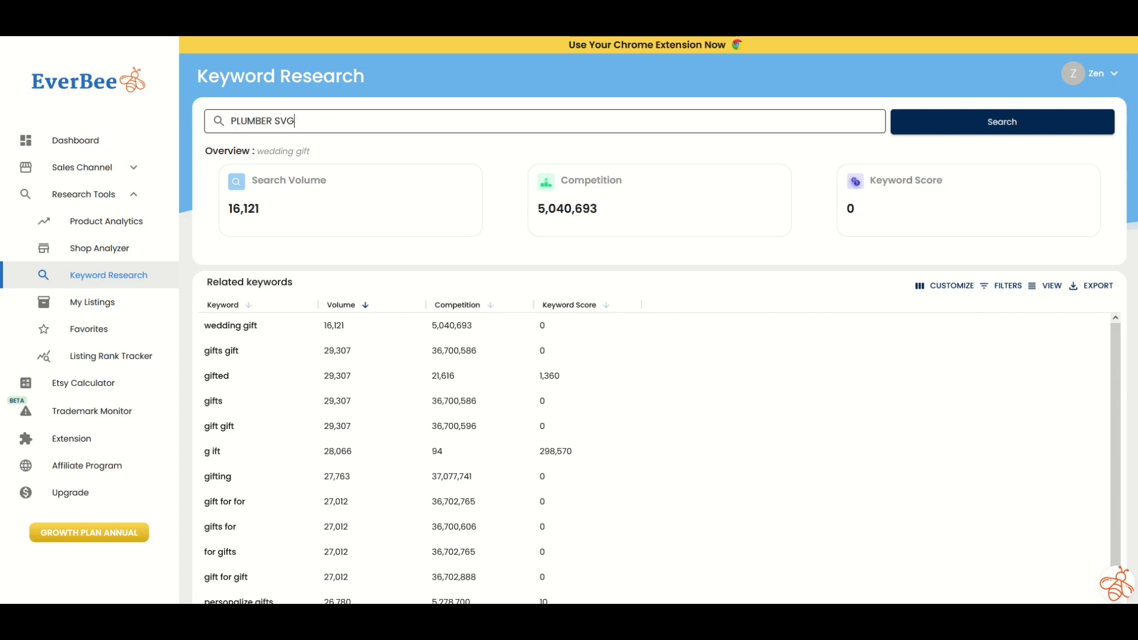
key(Return)
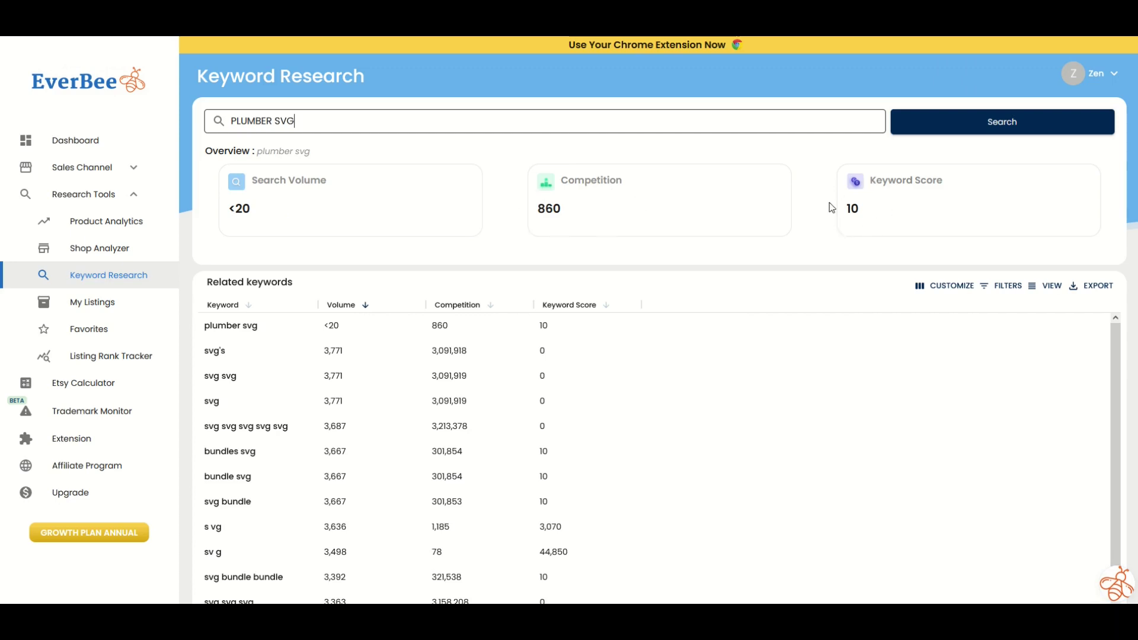
double_click(270, 121)
text(ELECTRICIAN)
key(Return)
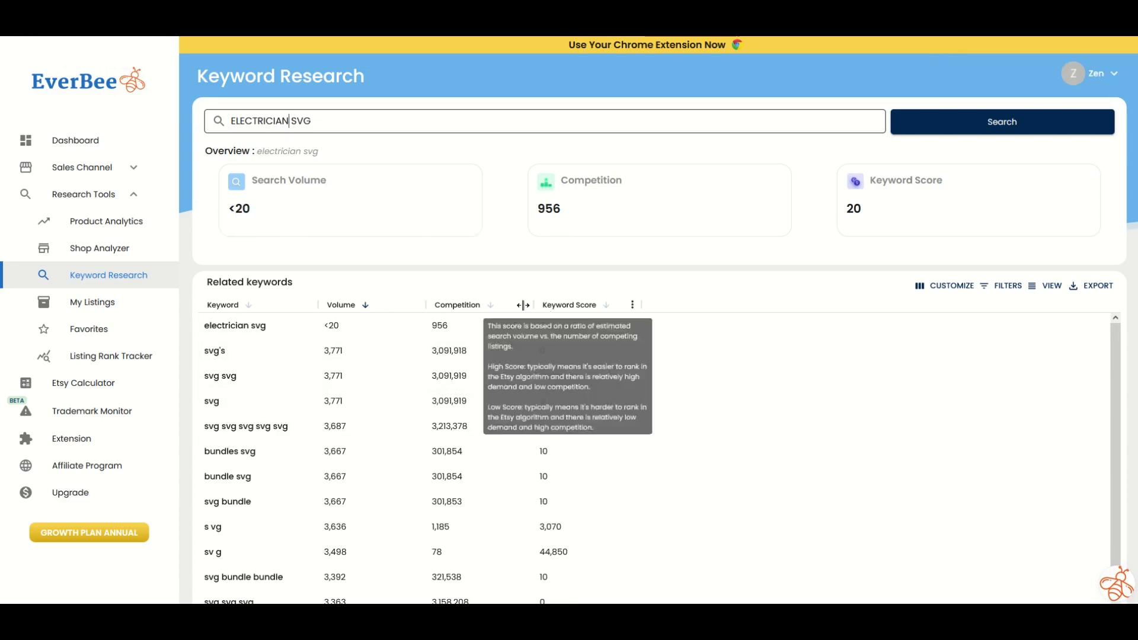
Replace ELECTRICIAN with POPPY to research 'poppy svg' (volume 1,056, score 470) and review related keywords.
double_click(275, 120)
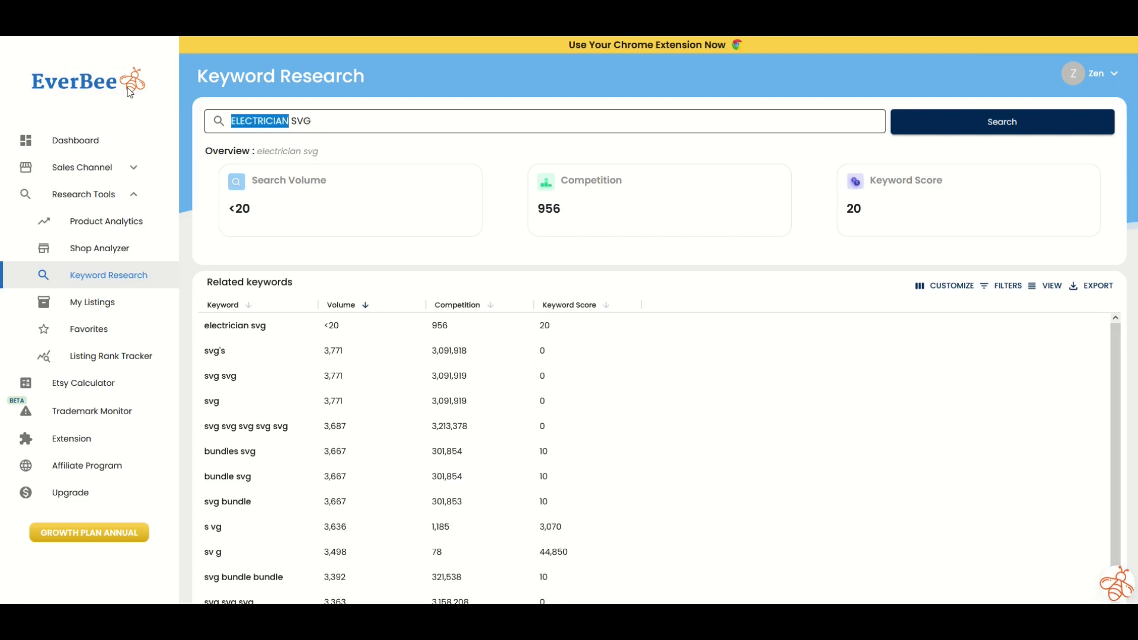
text(POPP)
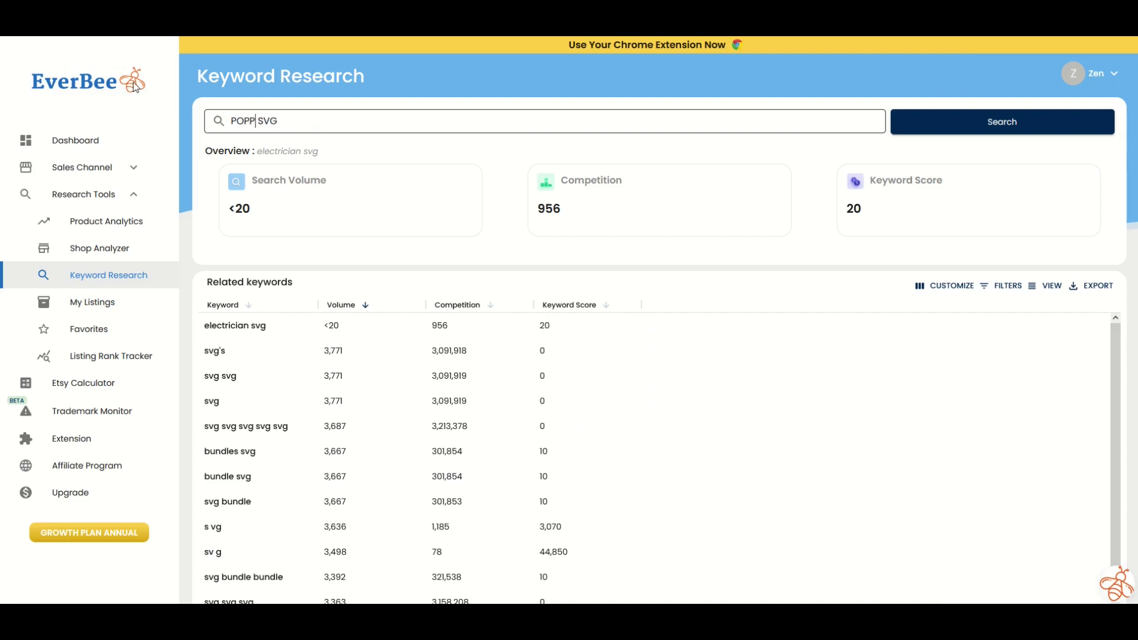
text(Y)
key(Return)
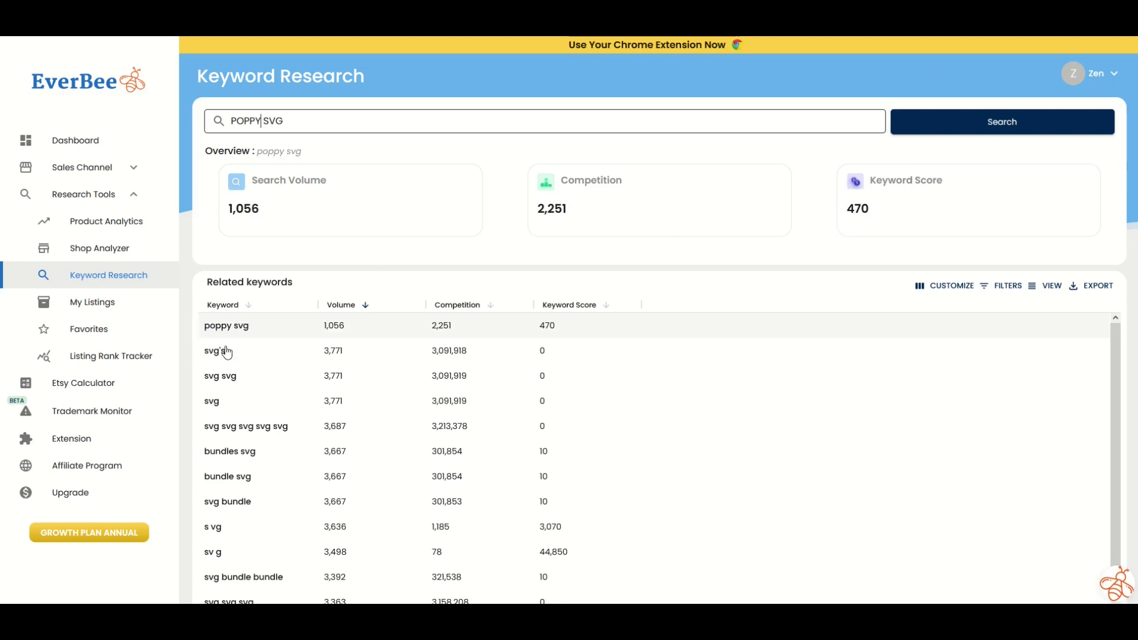
scroll(256, 552, down, 1)
scroll(256, 553, down, 7)
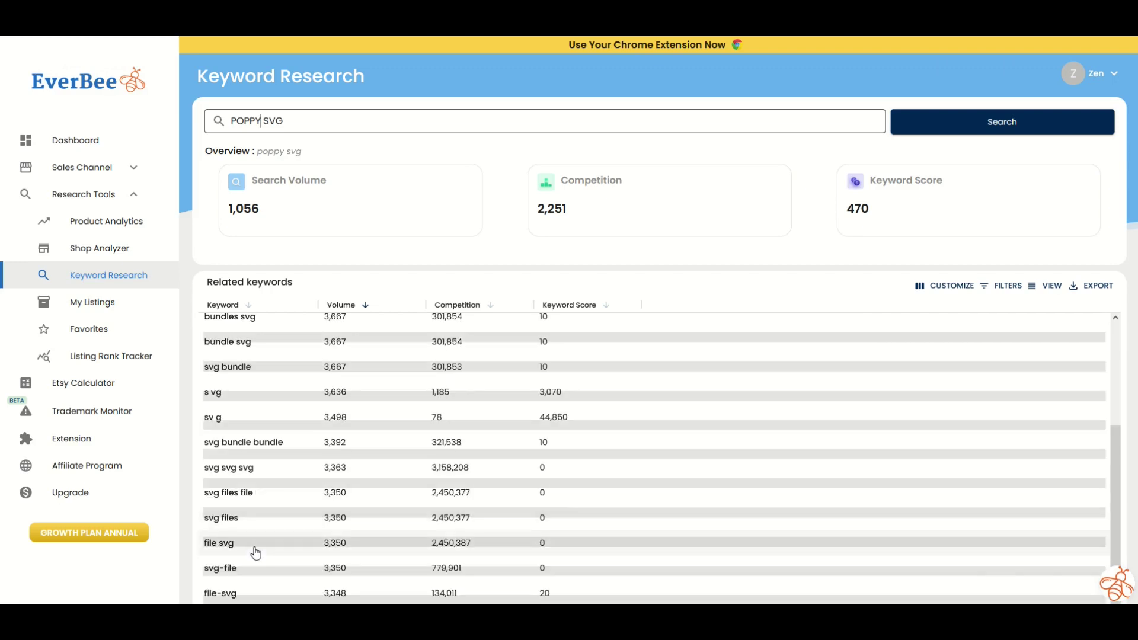
scroll(256, 553, down, 3)
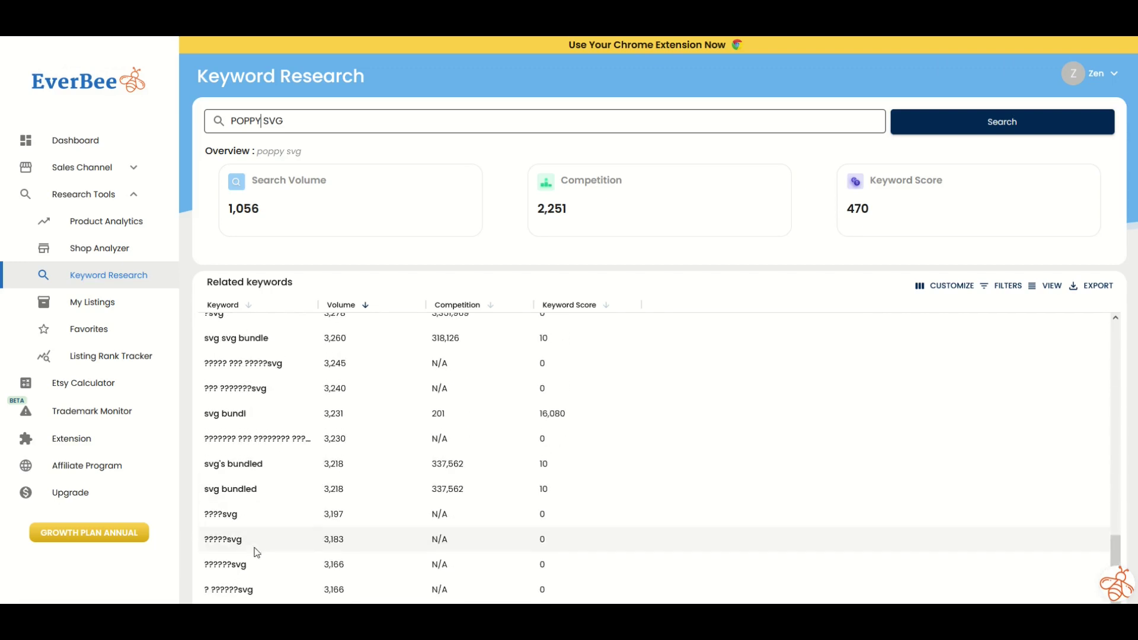
scroll(256, 554, down, 3)
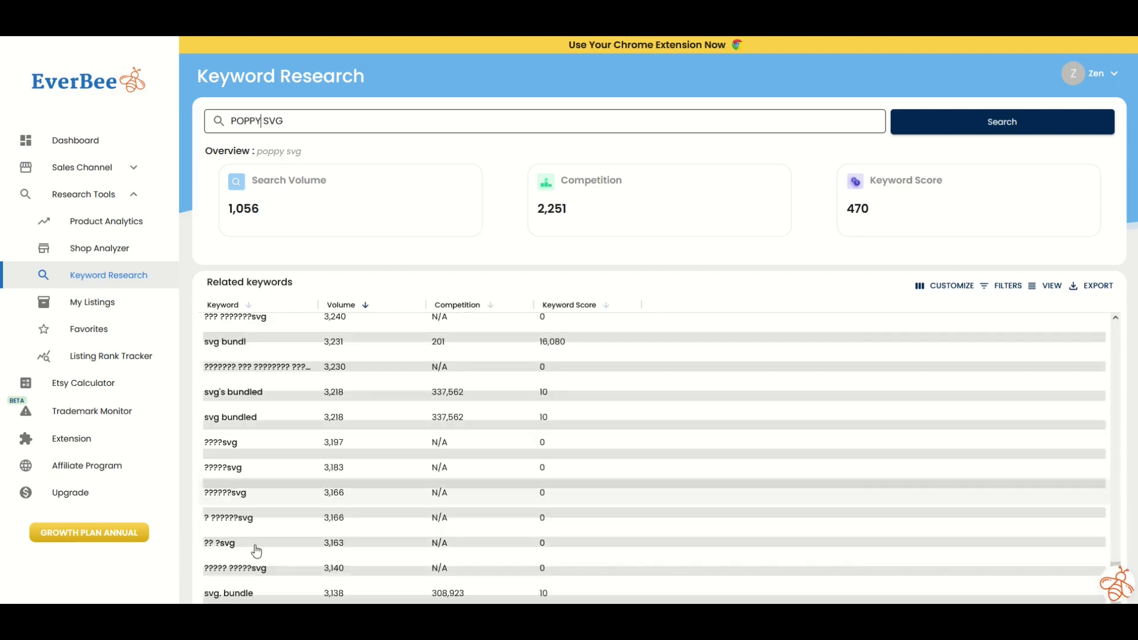
scroll(257, 551, down, 3)
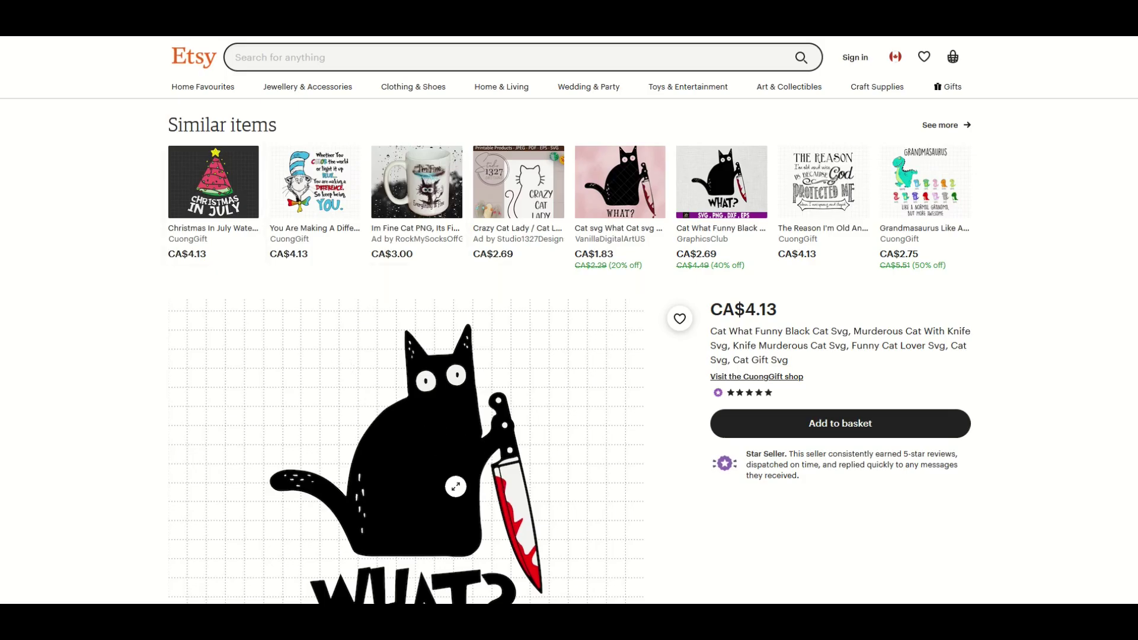
Scroll through the Funny Black Cat SVG listing page priced at CA$4.13.
scroll(507, 465, down, 2)
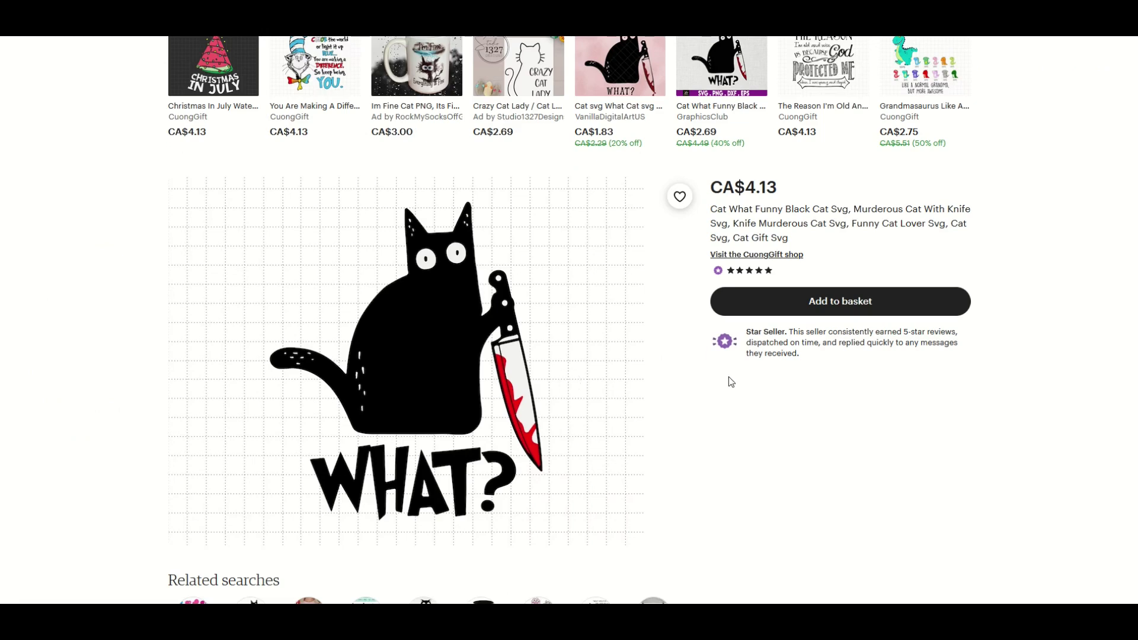
scroll(732, 384, up, 1)
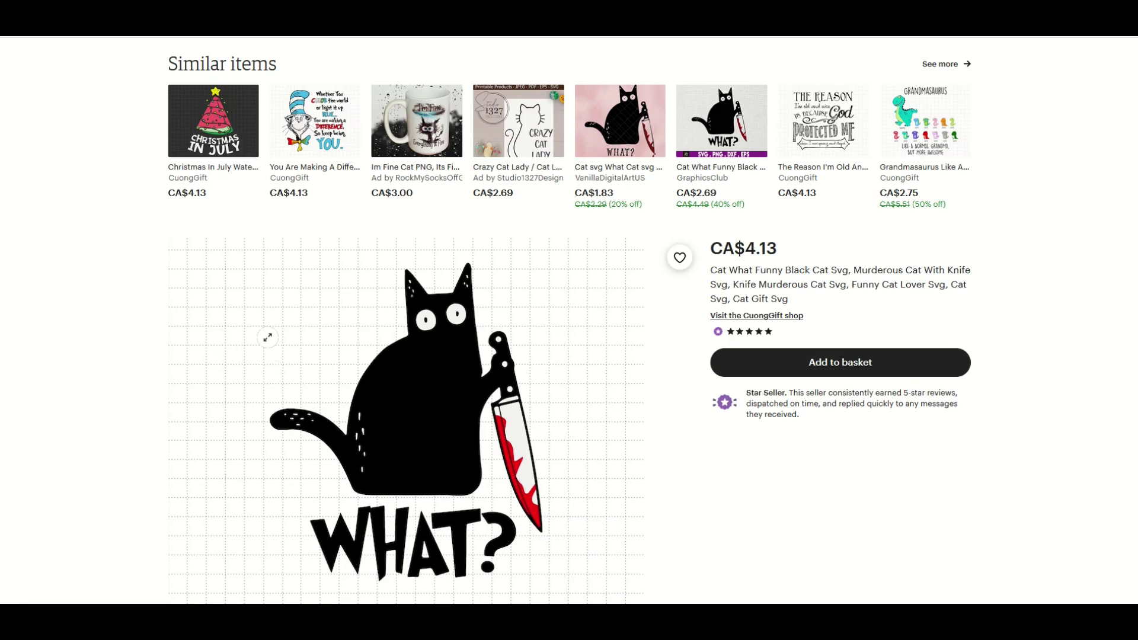
scroll(267, 337, down, 2)
scroll(275, 335, up, 2)
scroll(274, 337, up, 1)
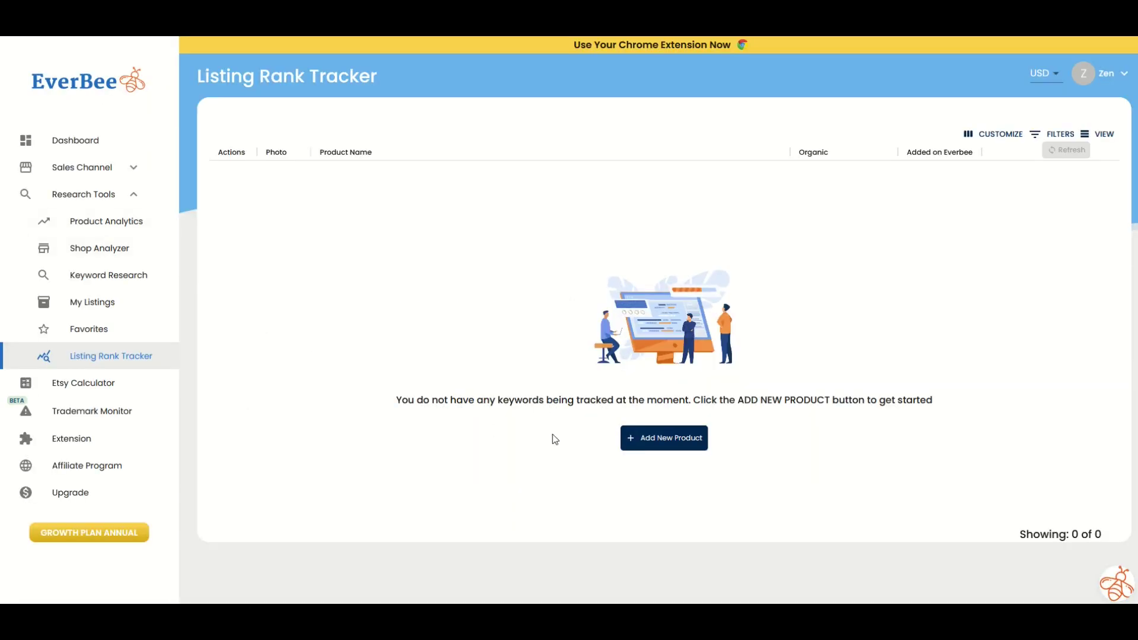
Add the pasted Etsy link of the black cat SVG listing as a new product and start tracking it.
click(662, 438)
right_click(353, 251)
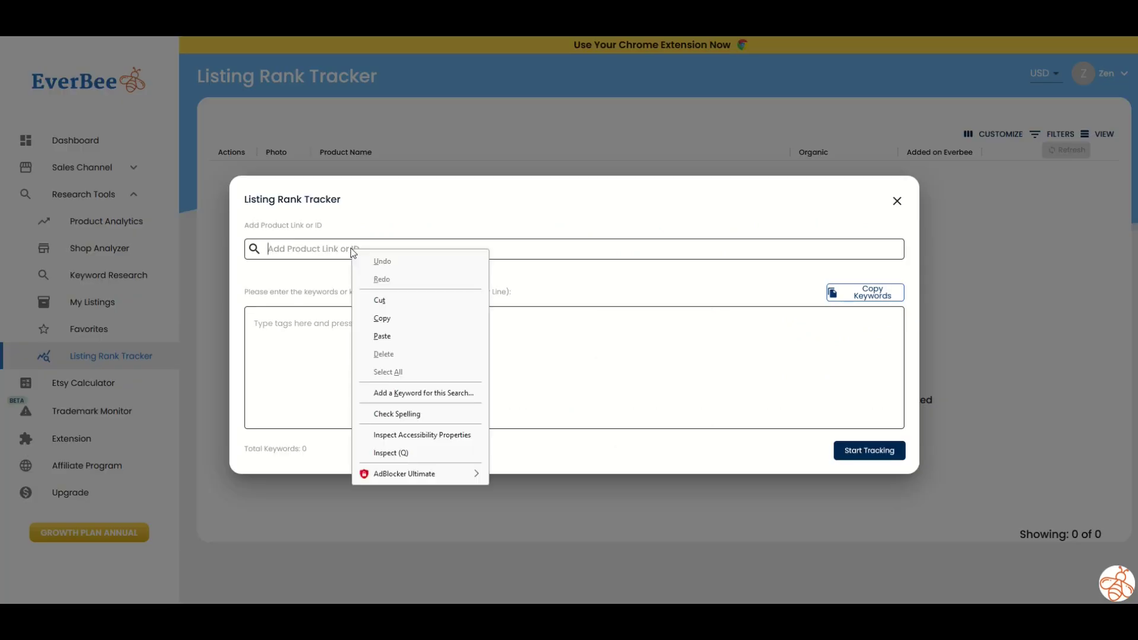
click(382, 336)
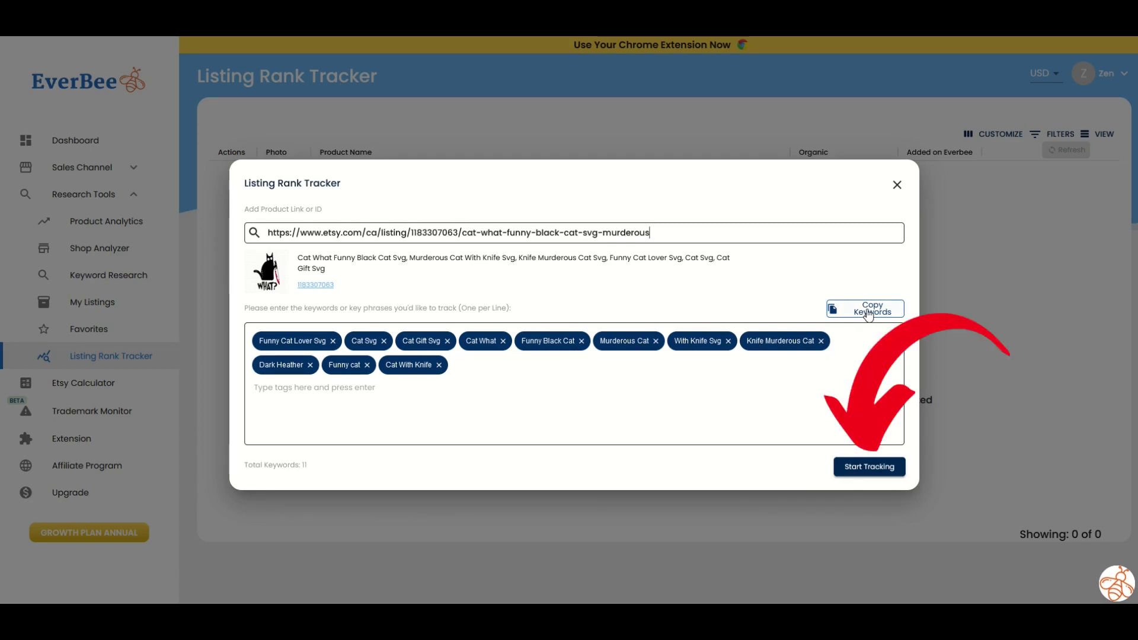
click(859, 472)
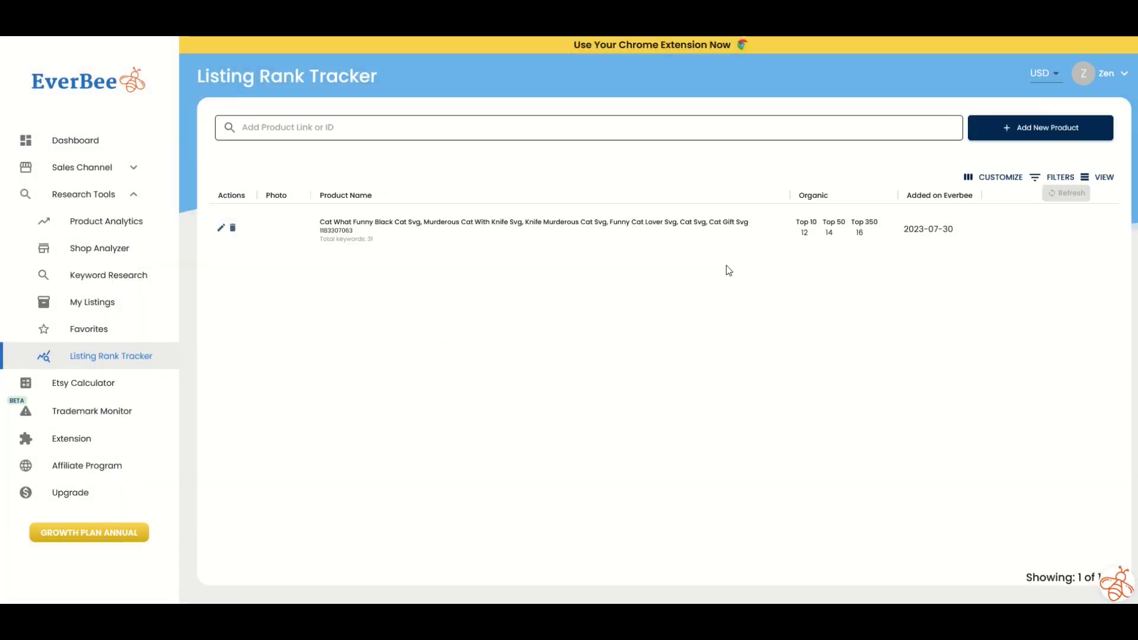
mouse_move(804, 242)
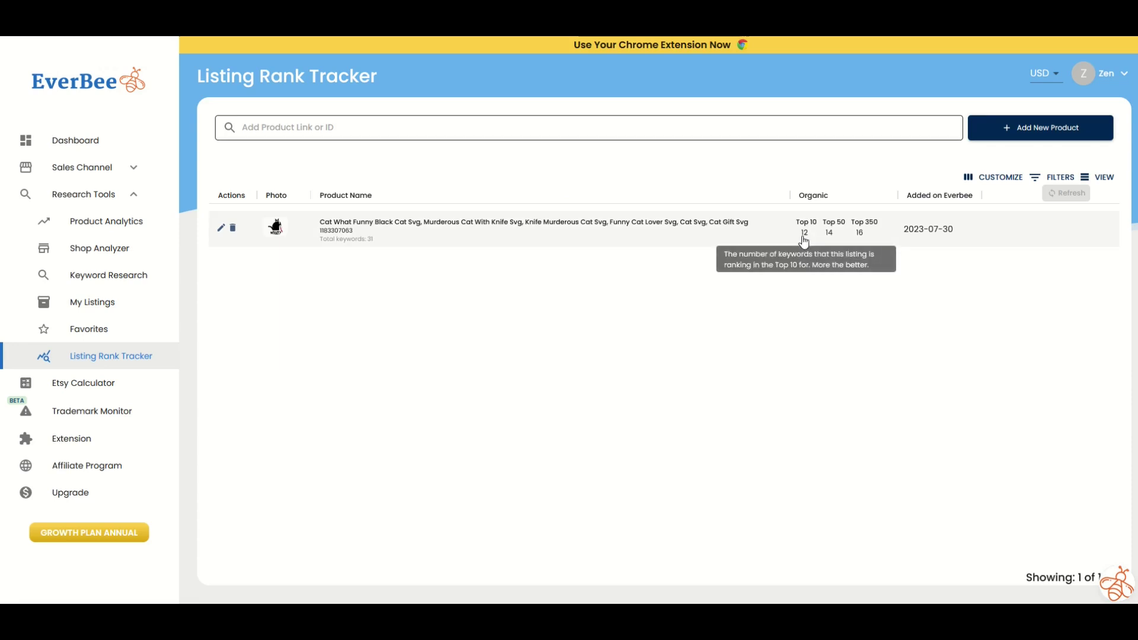
mouse_move(839, 237)
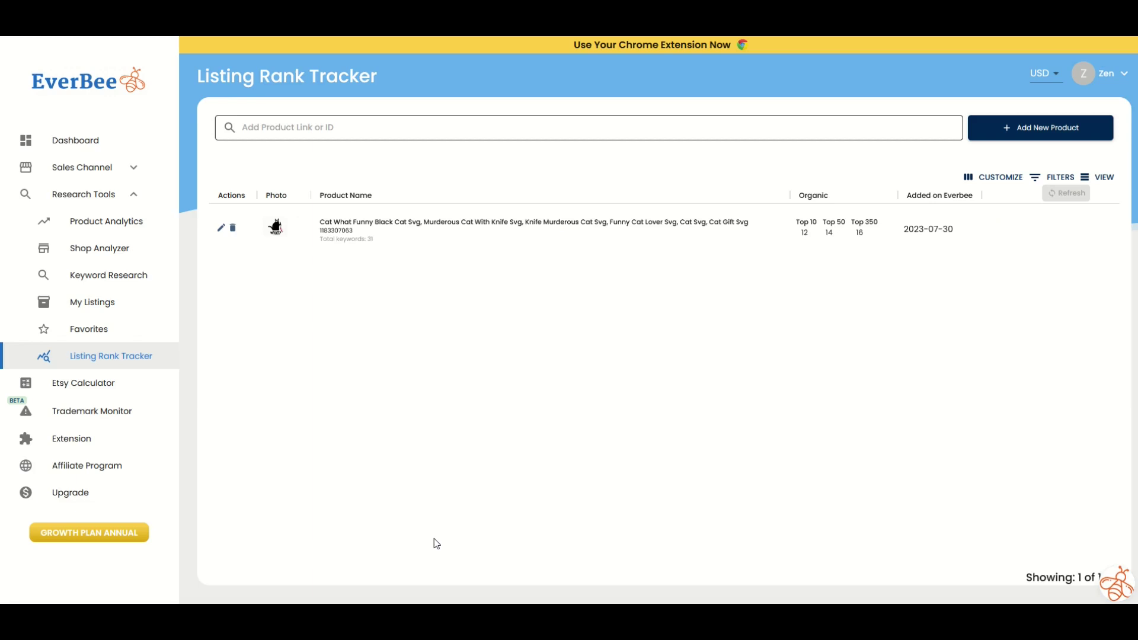
Open the tracked black cat listing's keyword list and look through it.
click(338, 229)
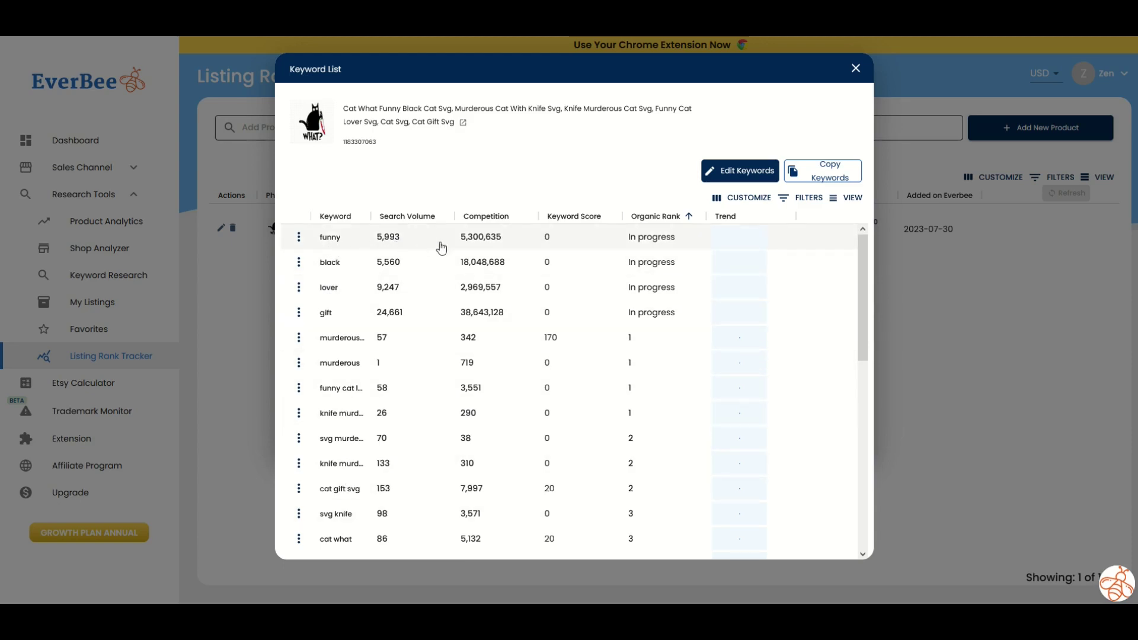
scroll(542, 272, down, 5)
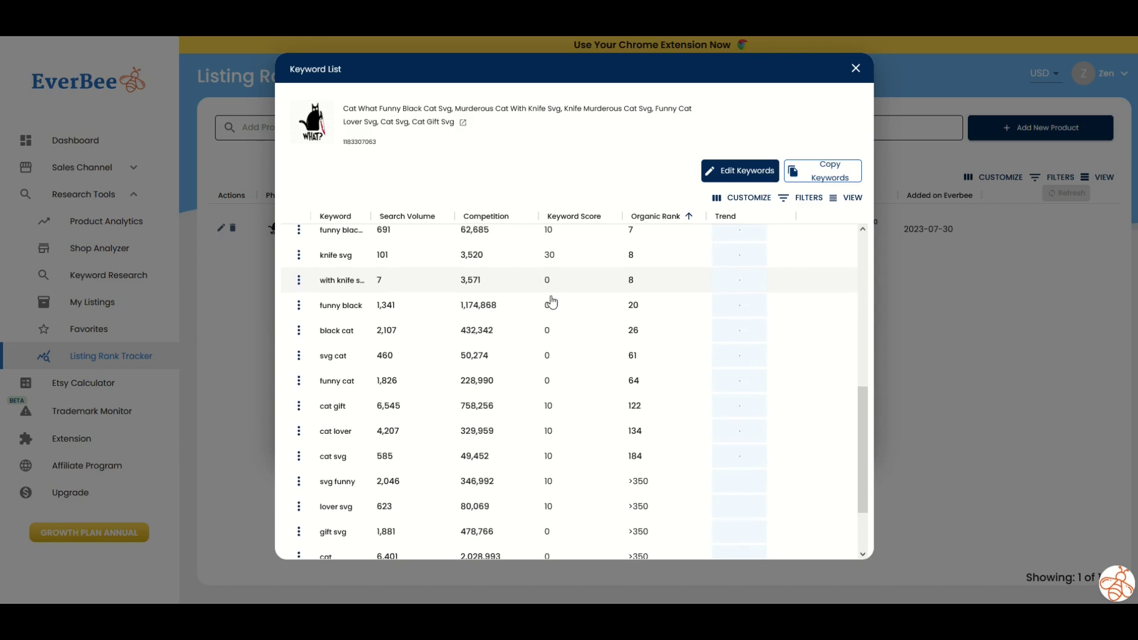
scroll(552, 299, up, 2)
Sort the keywords by keyword score, highest first, putting 'murderous…' (170) on top.
click(574, 216)
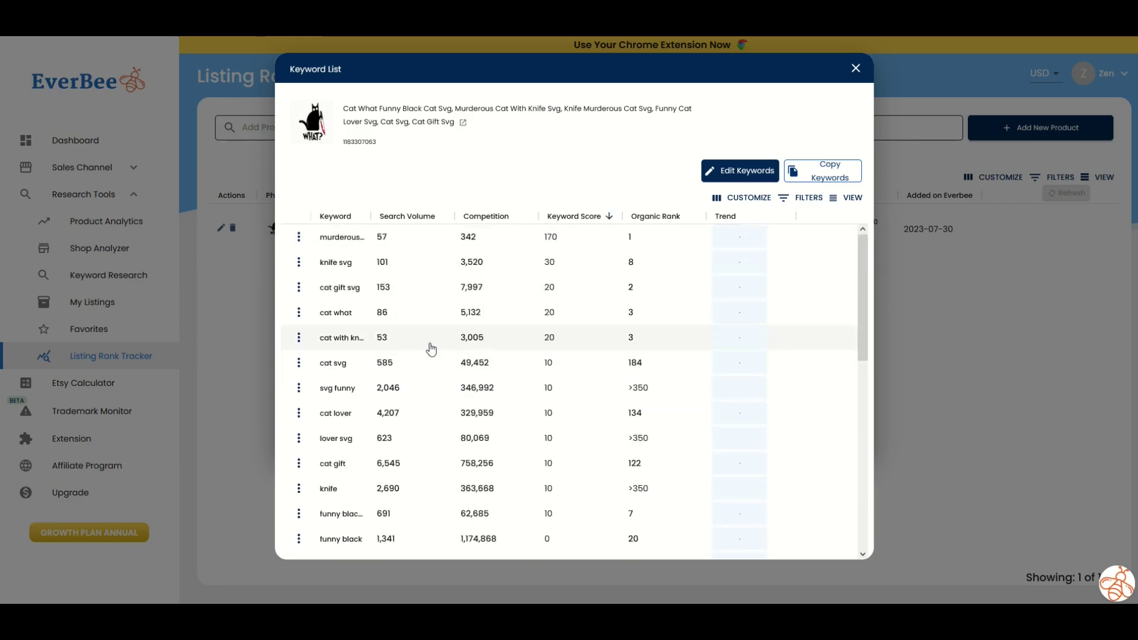
scroll(428, 349, down, 7)
scroll(429, 352, up, 8)
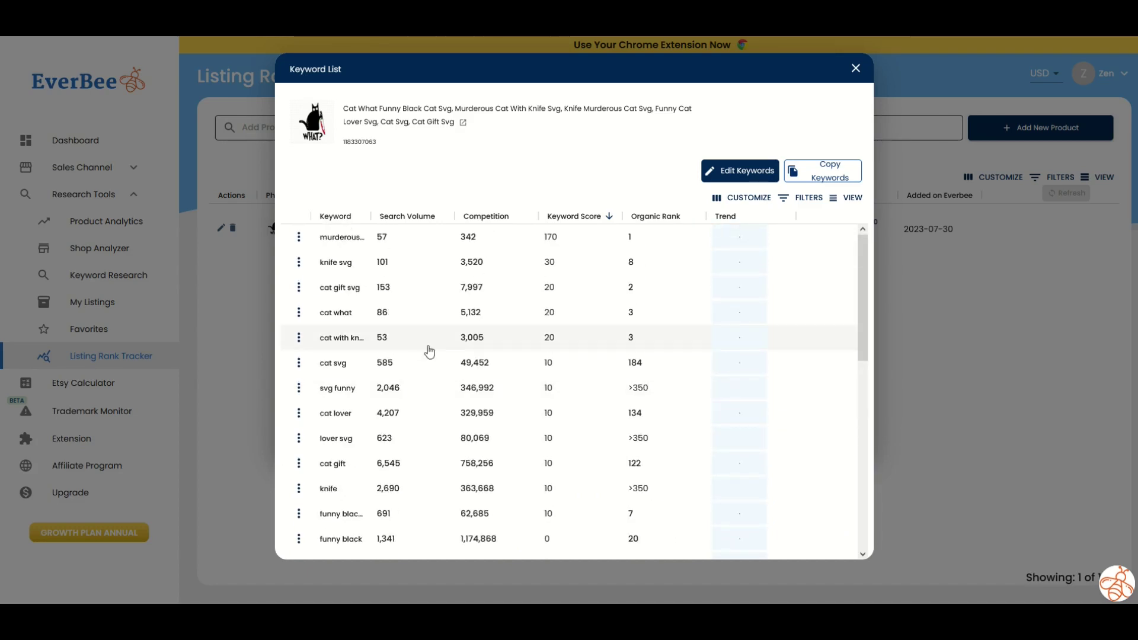
Close the keyword list to see the cat listing's Top 10: 12 in the tracker.
key(Escape)
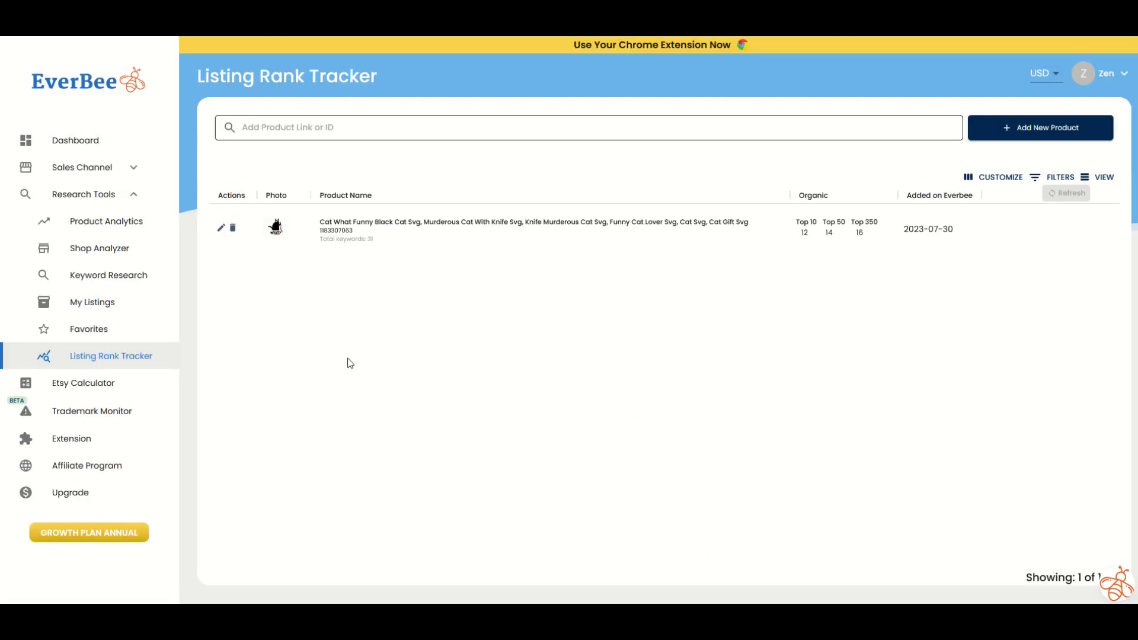